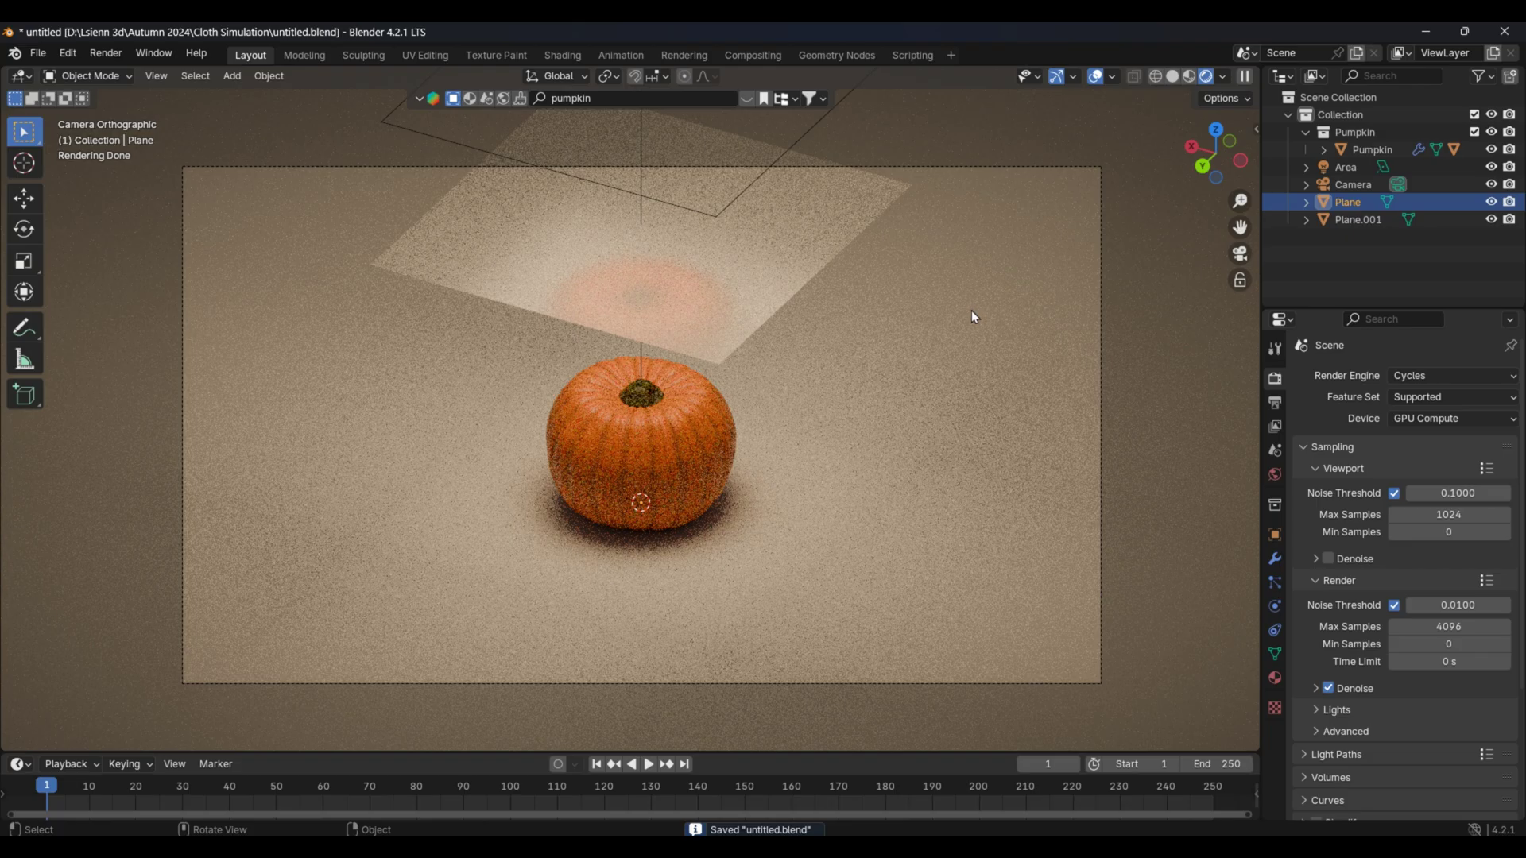
# - Return to the camera view and select Plane.001, the plane hovering above the pumpkin
pyautogui.moveTo(972, 312); pyautogui.dragTo(888, 292, button='middle')
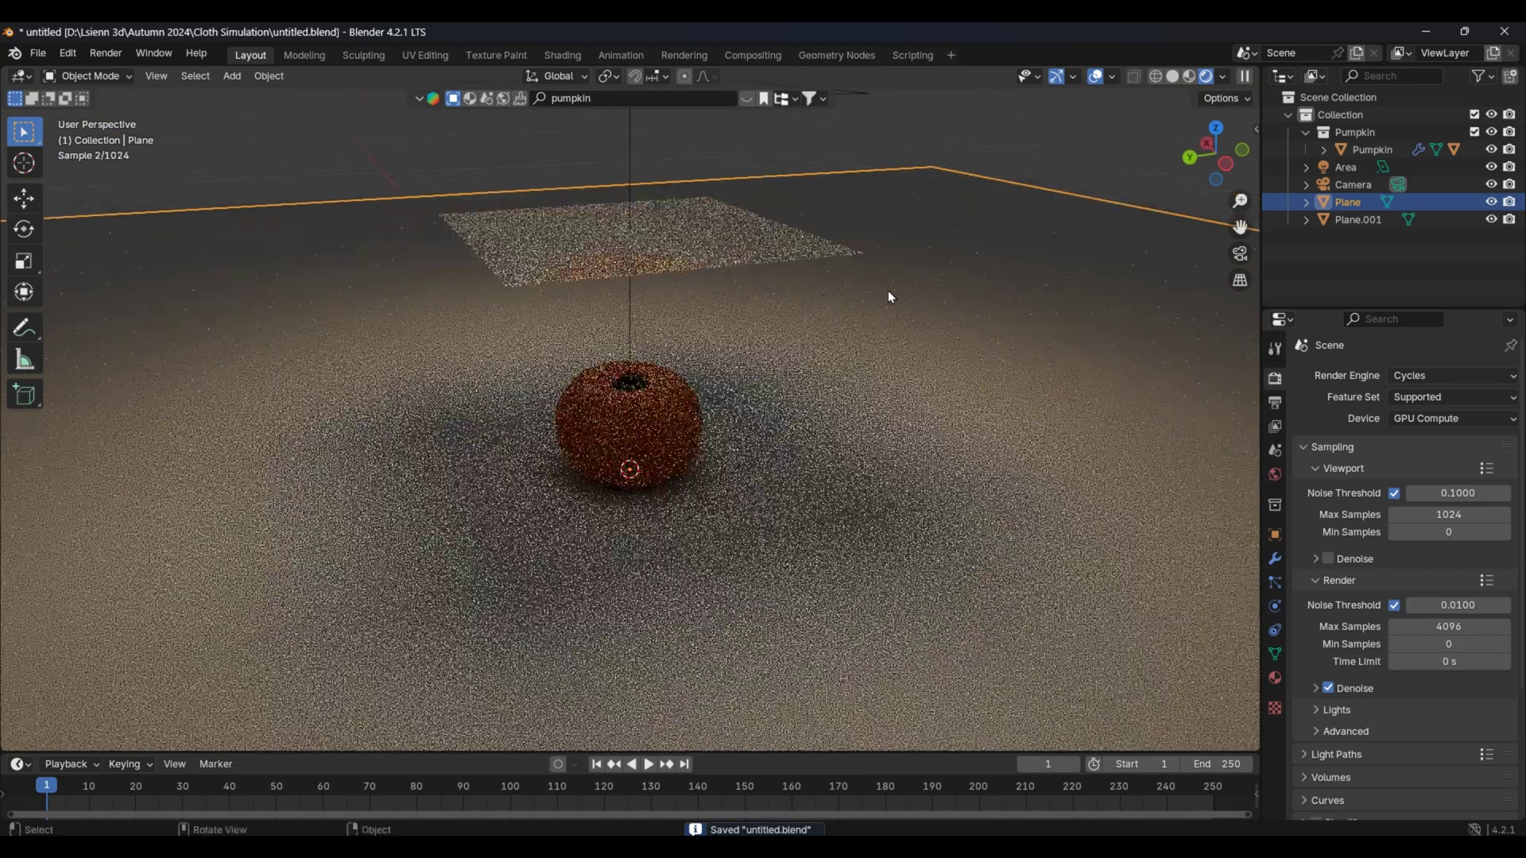
pyautogui.press('KP_0')
pyautogui.click(782, 259)
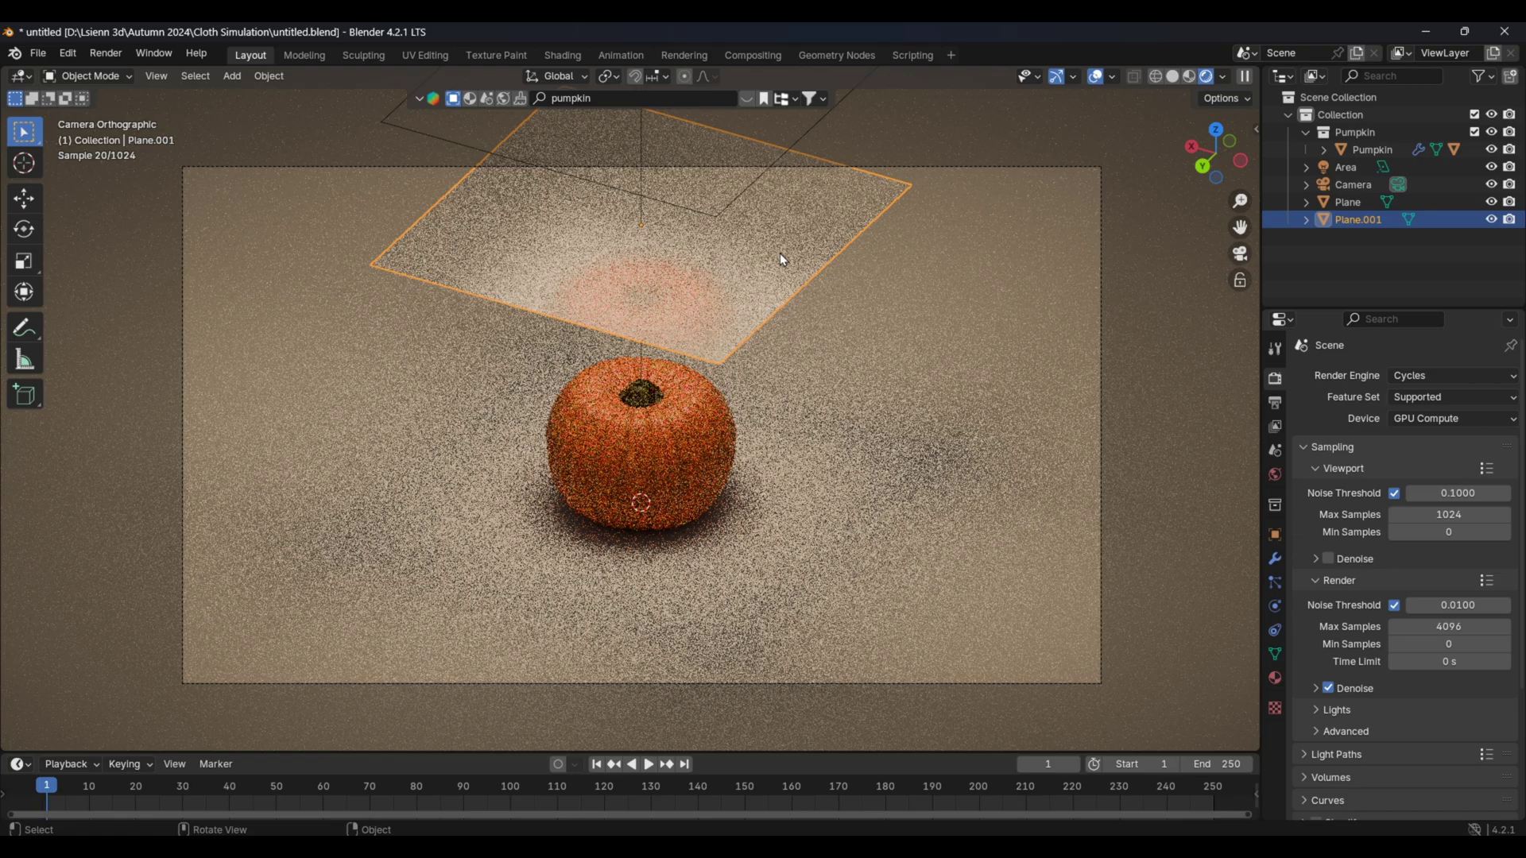
# - Add a Cloth simulation to Plane.001 in the Physics properties
pyautogui.click(1275, 632)
pyautogui.click(1343, 416)
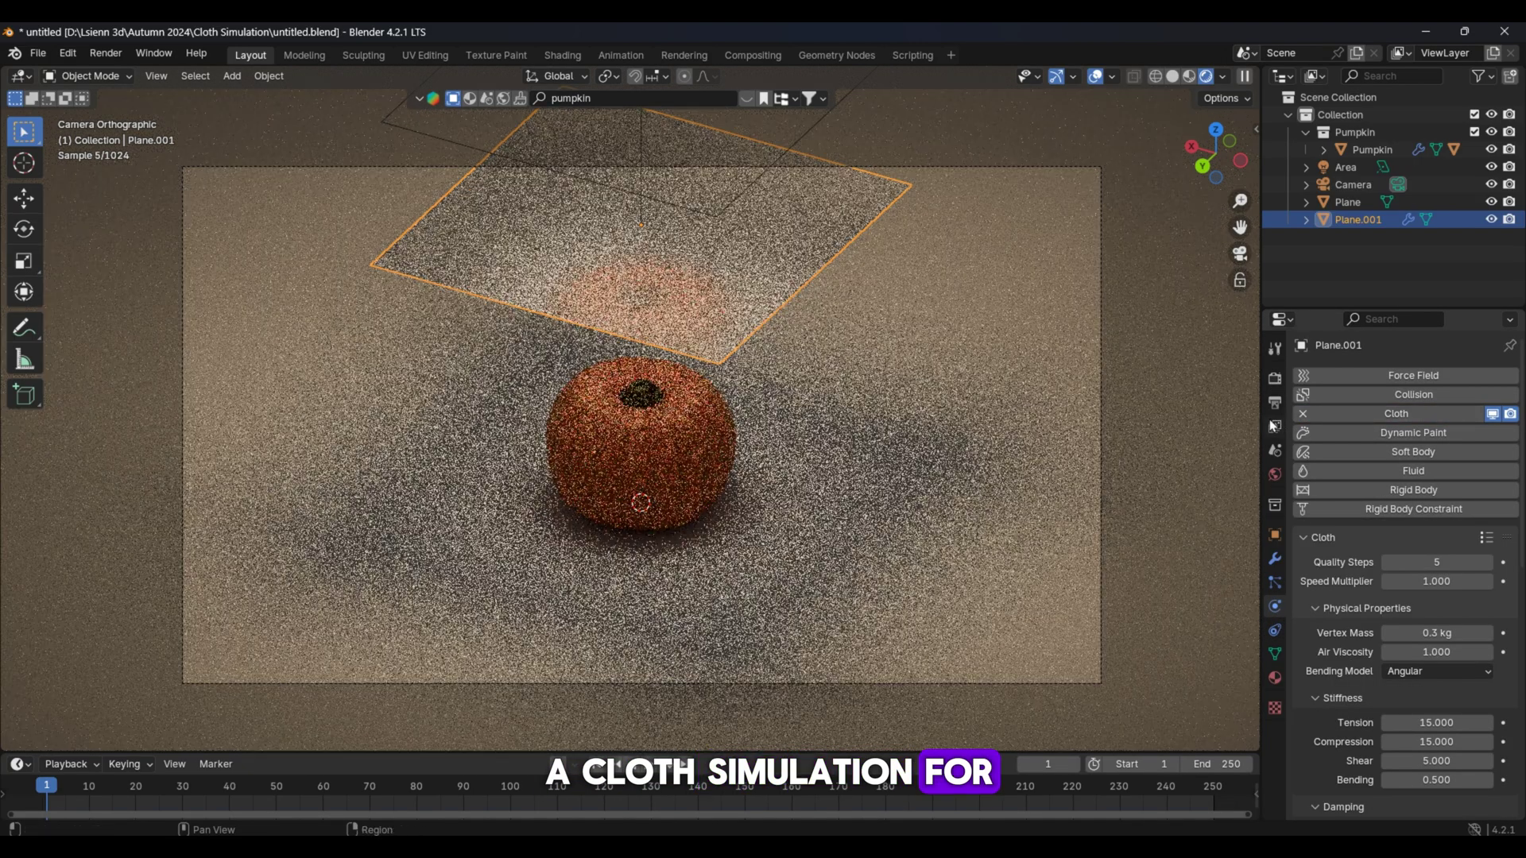
pyautogui.moveTo(1262, 477); pyautogui.dragTo(1185, 509)
pyautogui.scroll(-14, 1287, 529)
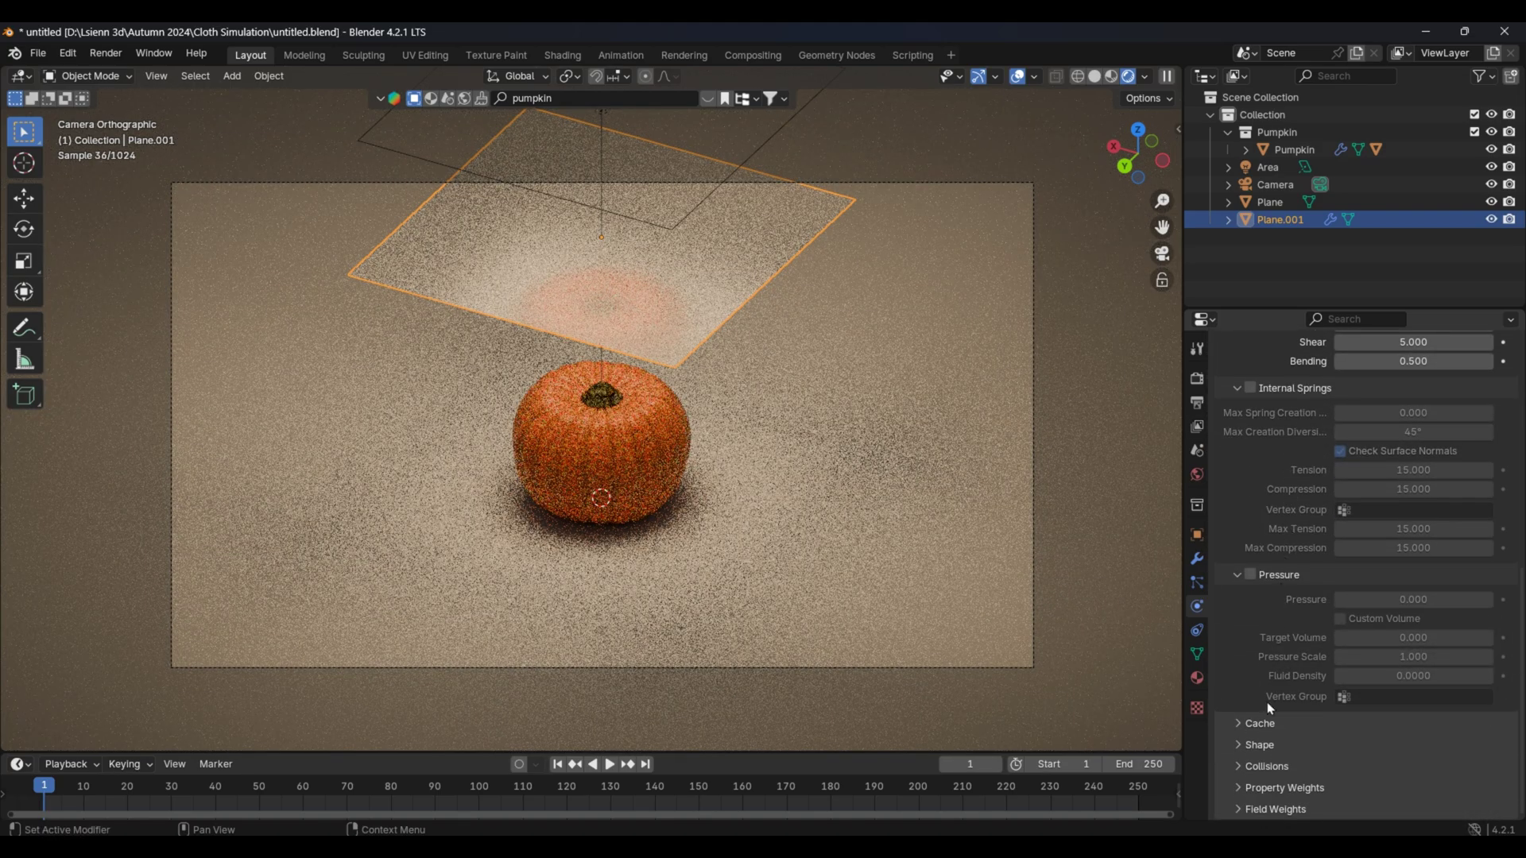
# - Enable the cloth's Self Collisions and set collision Quality to 5
pyautogui.click(1260, 766)
pyautogui.scroll(-8, 1275, 721)
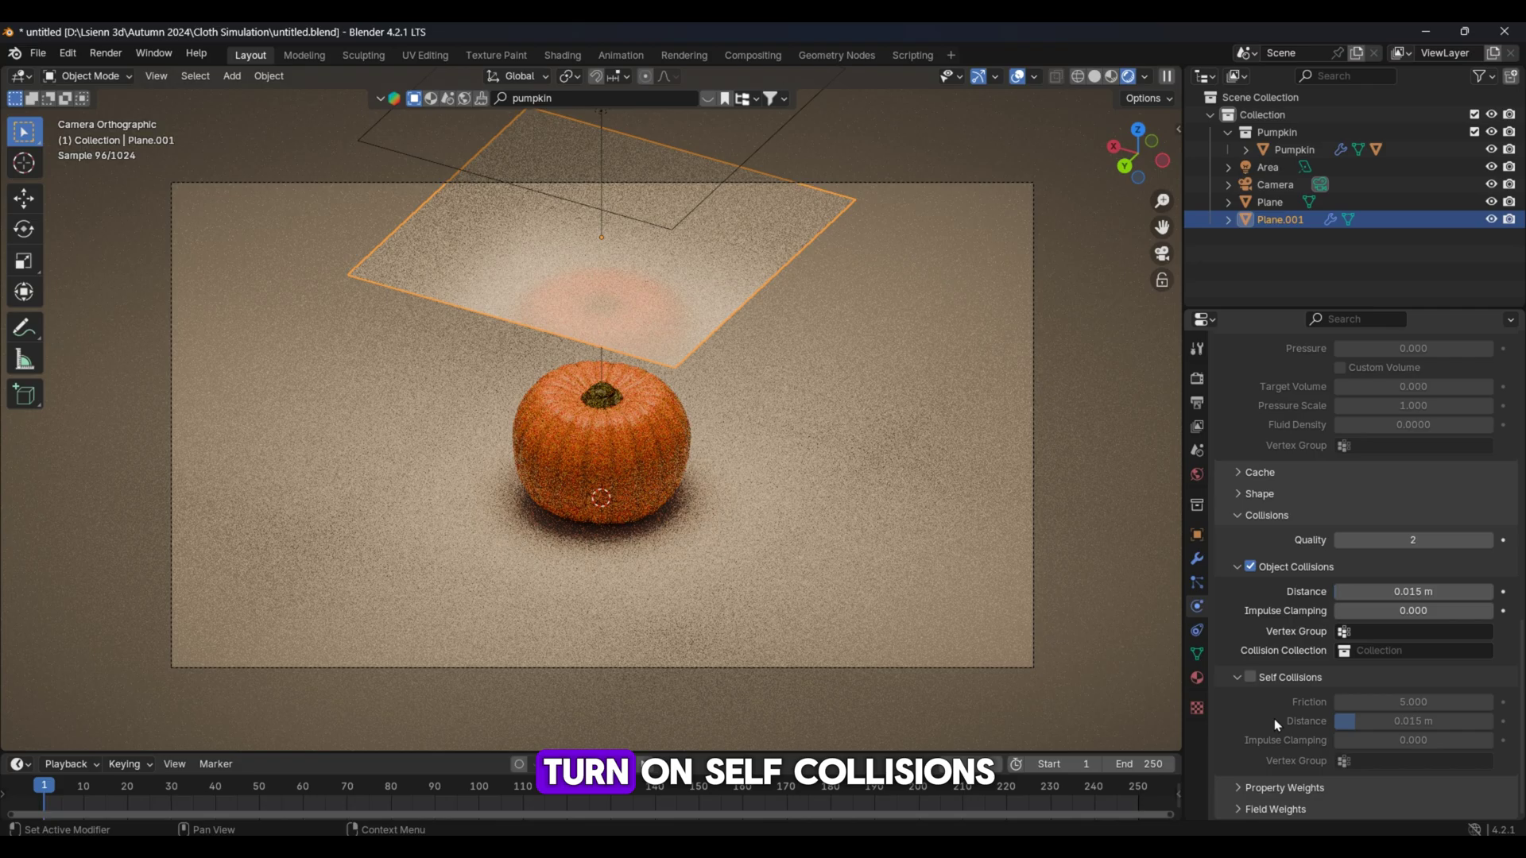
pyautogui.click(1250, 678)
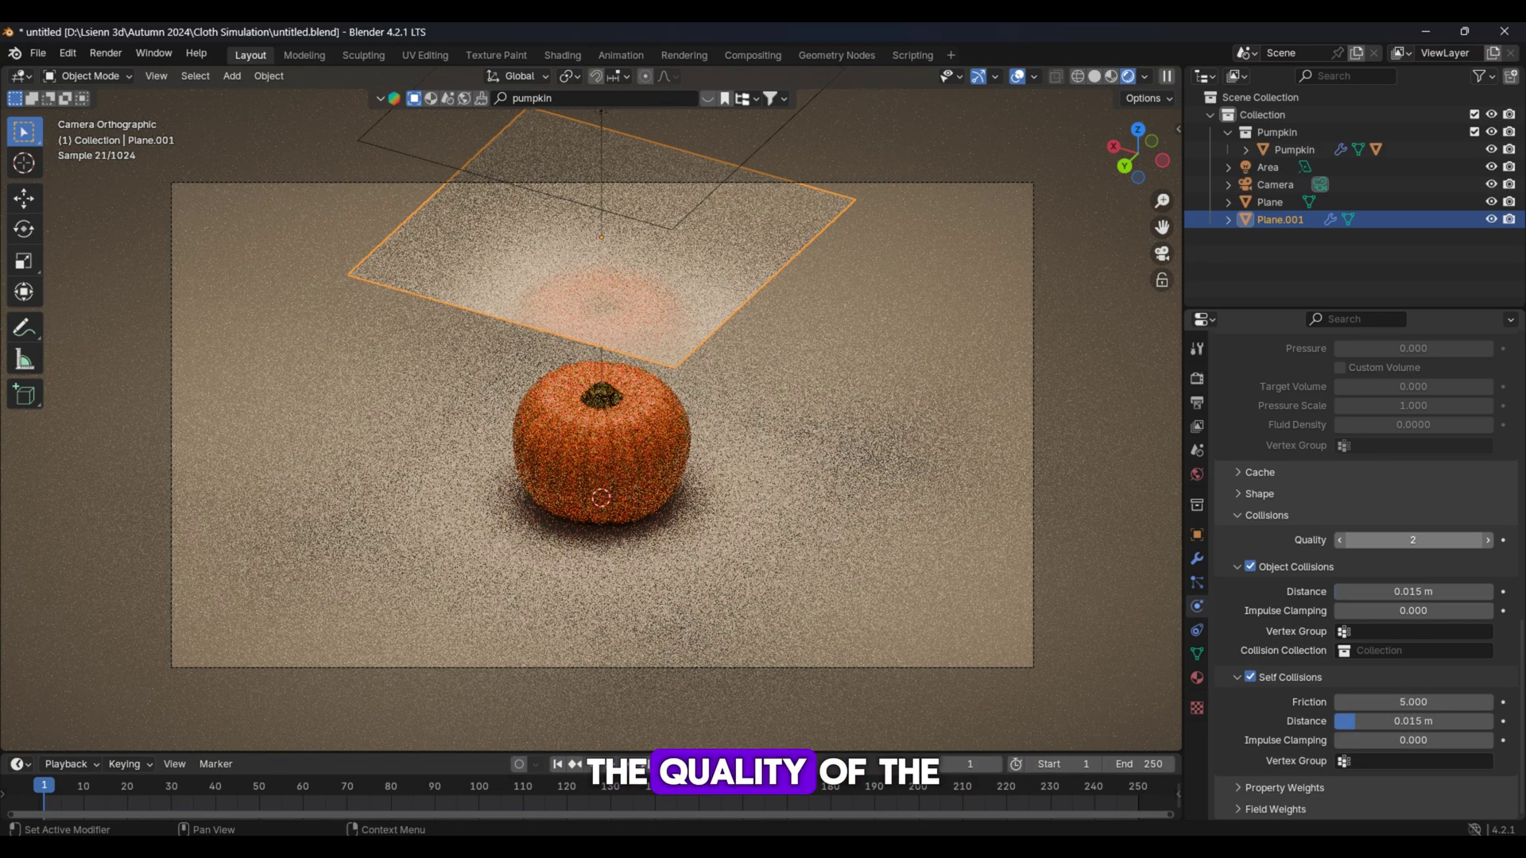
pyautogui.click(1428, 541)
pyautogui.write('5')
pyautogui.press('Return')
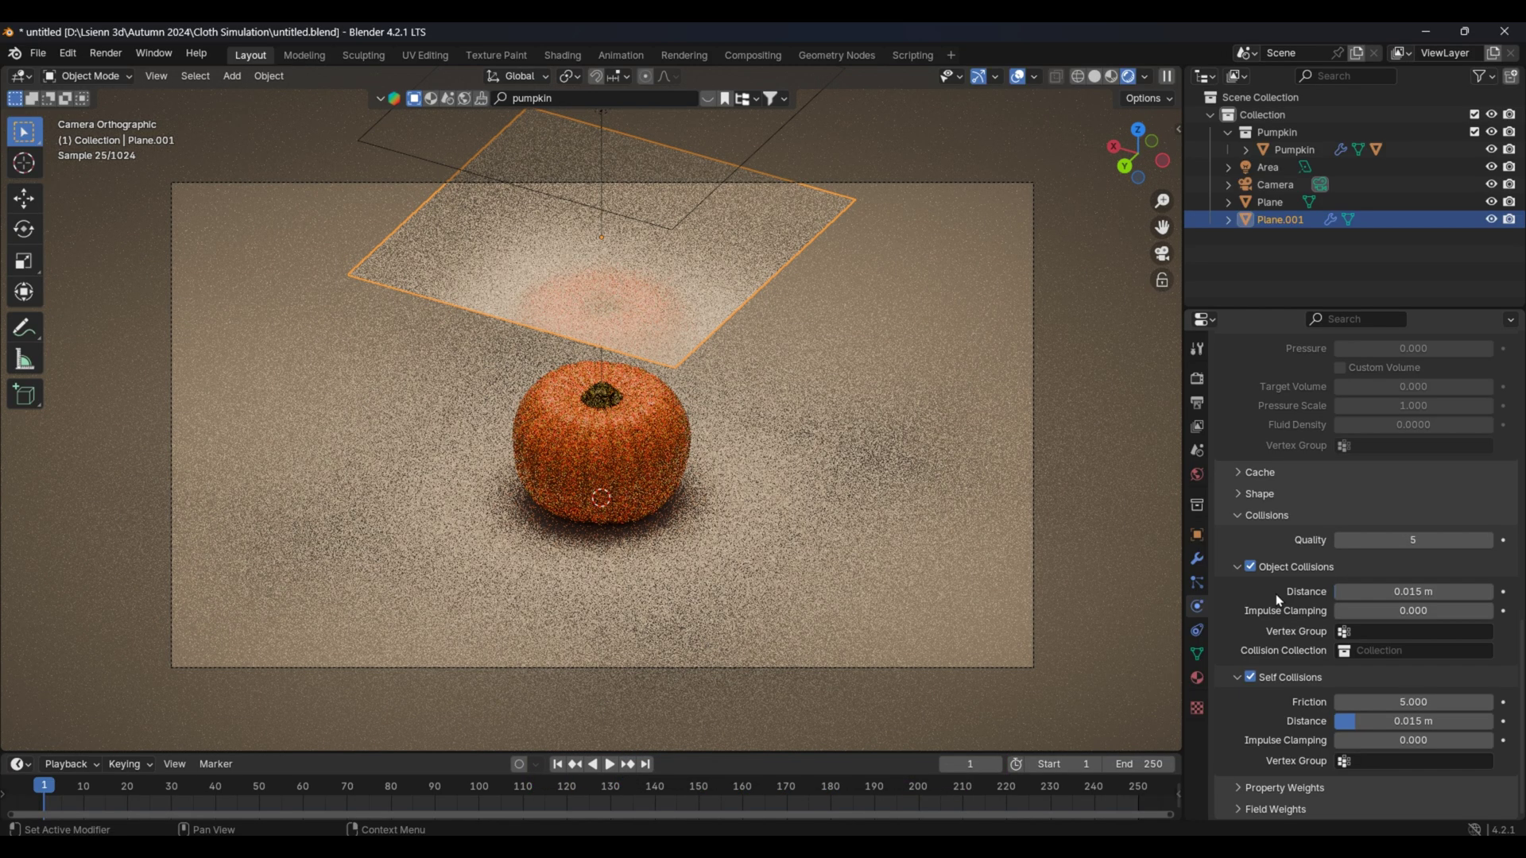
pyautogui.moveTo(990, 368); pyautogui.dragTo(1063, 126, button='middle')
# - In wireframe view, subdivide Plane.001 in Edit Mode with 40 cuts
pyautogui.click(1078, 76)
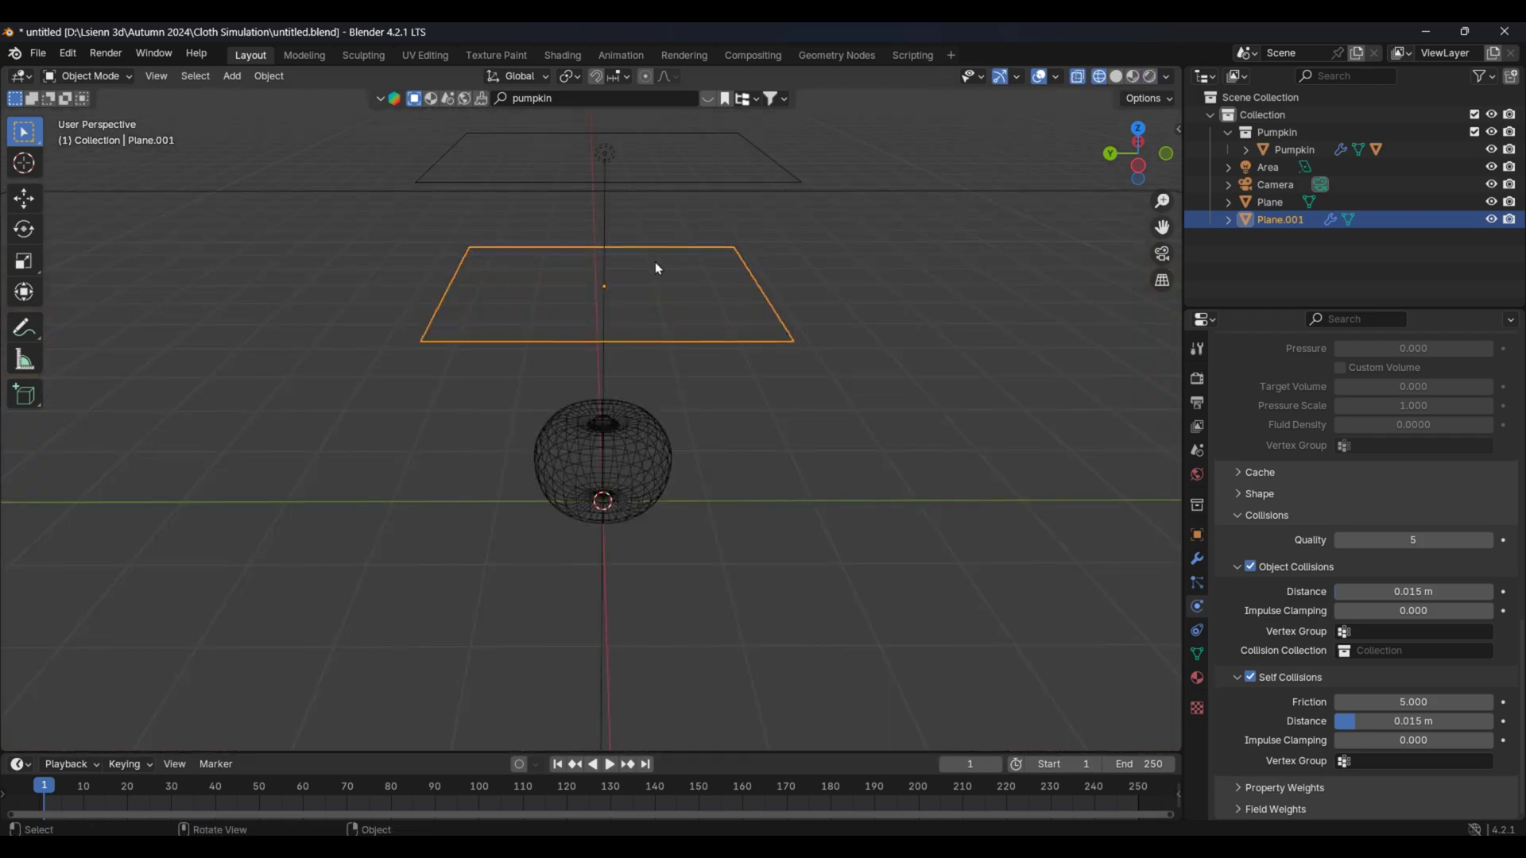
pyautogui.press('Tab')
pyautogui.moveTo(654, 260)
pyautogui.mouseDown(button='middle')
pyautogui.moveTo(739, 312)
pyautogui.moveTo(667, 357)
pyautogui.moveTo(858, 350)
pyautogui.moveTo(708, 345)
pyautogui.mouseUp(button='middle')
pyautogui.hotkey('ctrl', 'e')
pyautogui.click(556, 313)
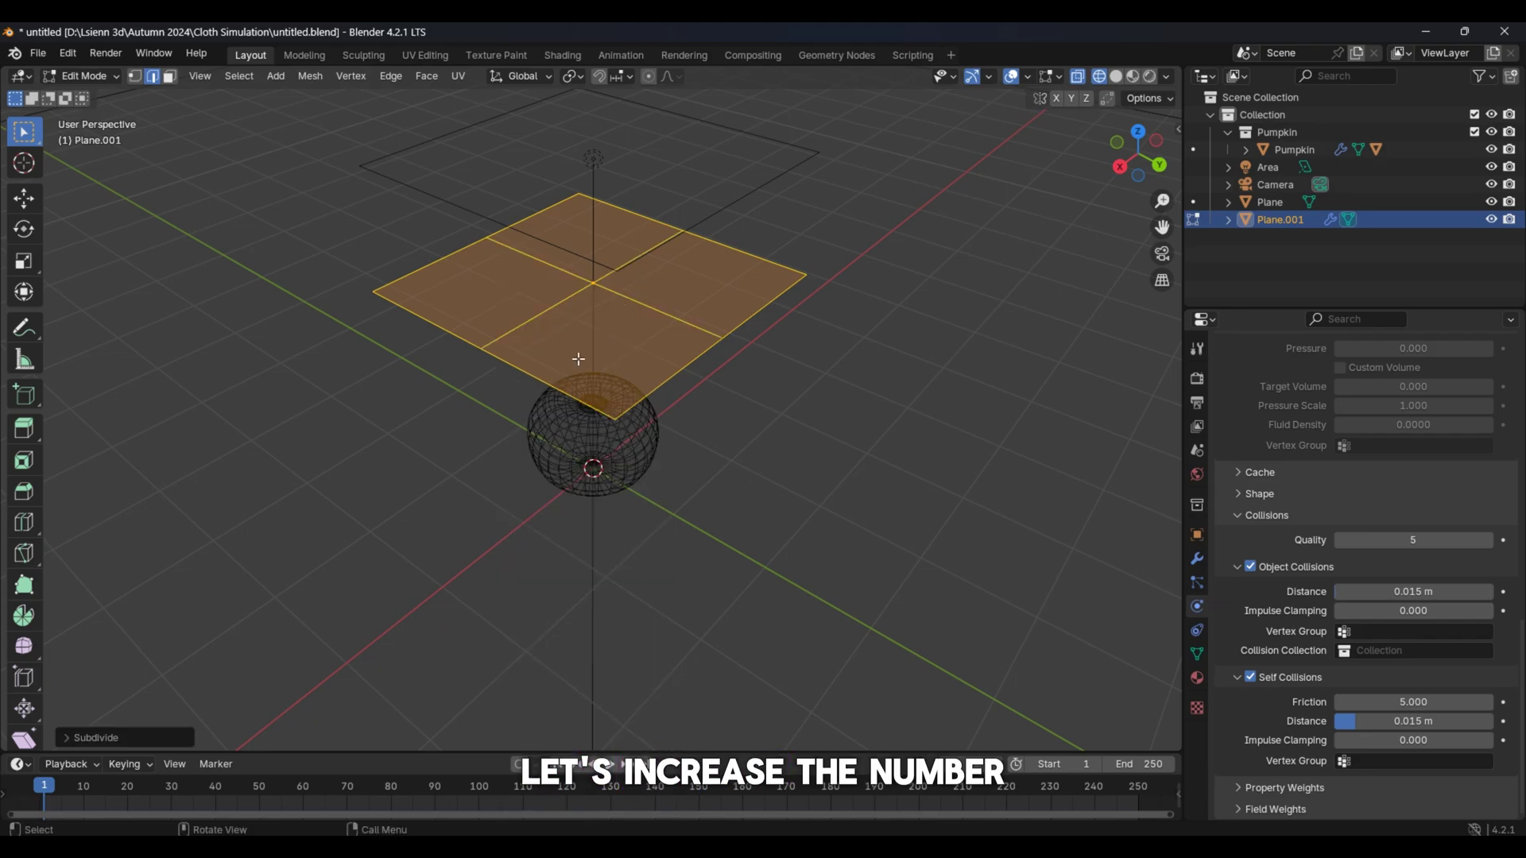
pyautogui.click(223, 618)
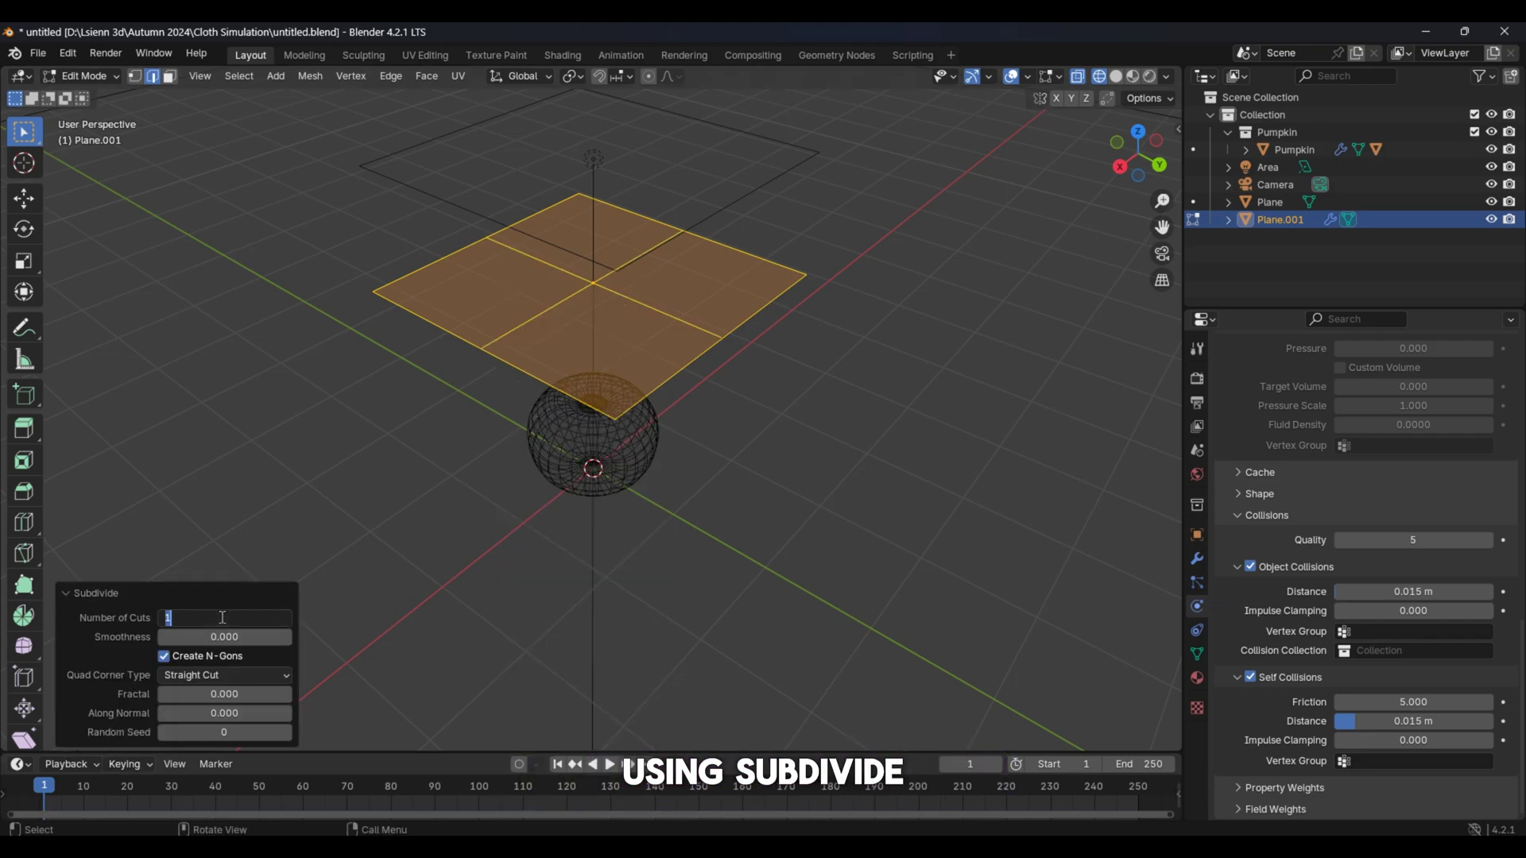
pyautogui.write('40')
pyautogui.press('Return')
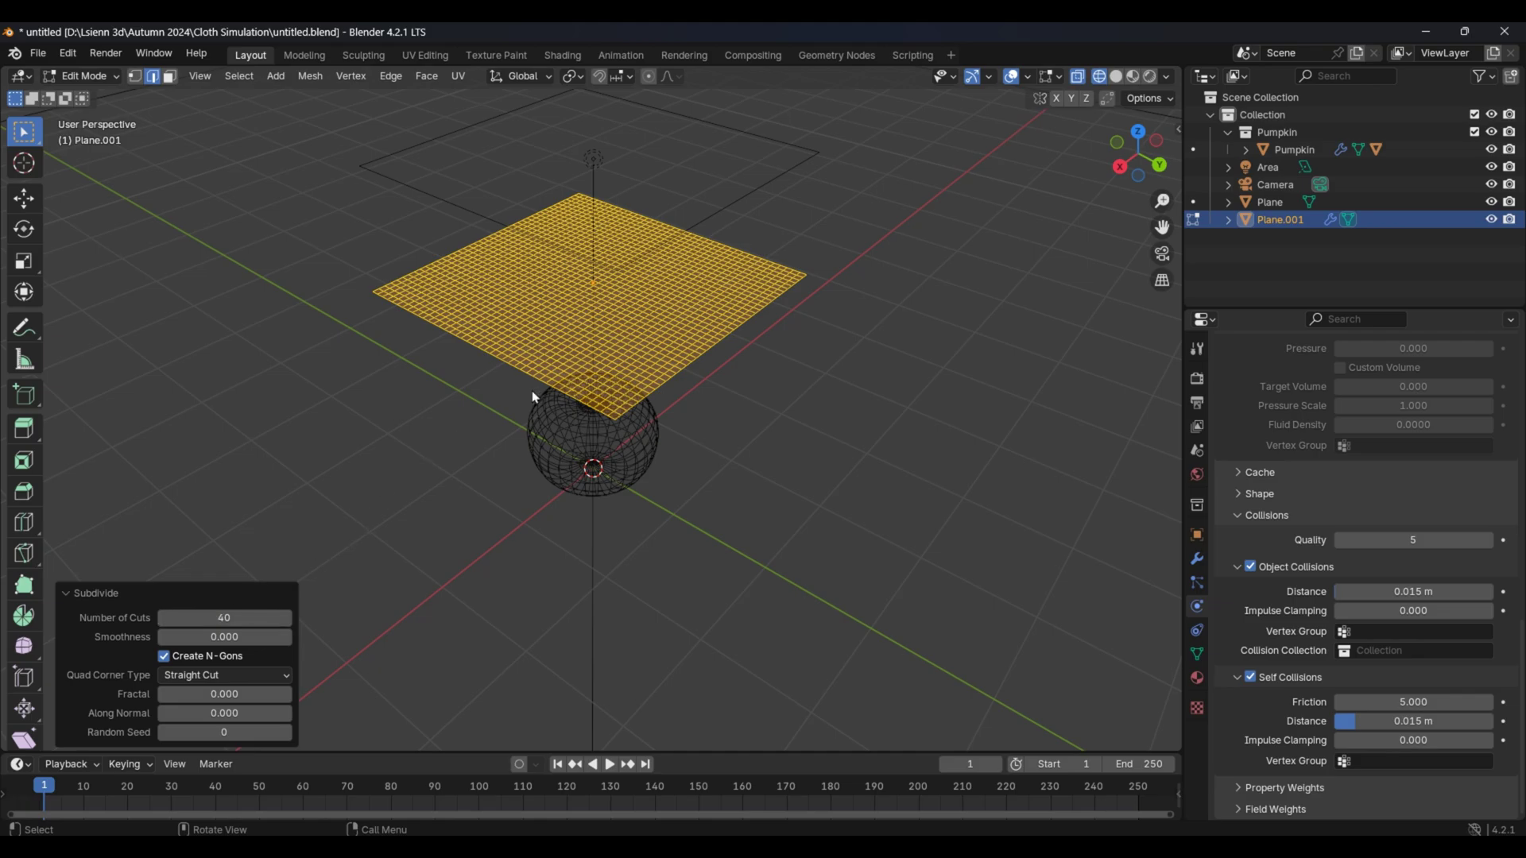
pyautogui.press('Tab')
# - Add a Subdivision Surface modifier to Plane.001 after the Cloth modifier
pyautogui.moveTo(621, 362); pyautogui.dragTo(669, 387, button='middle')
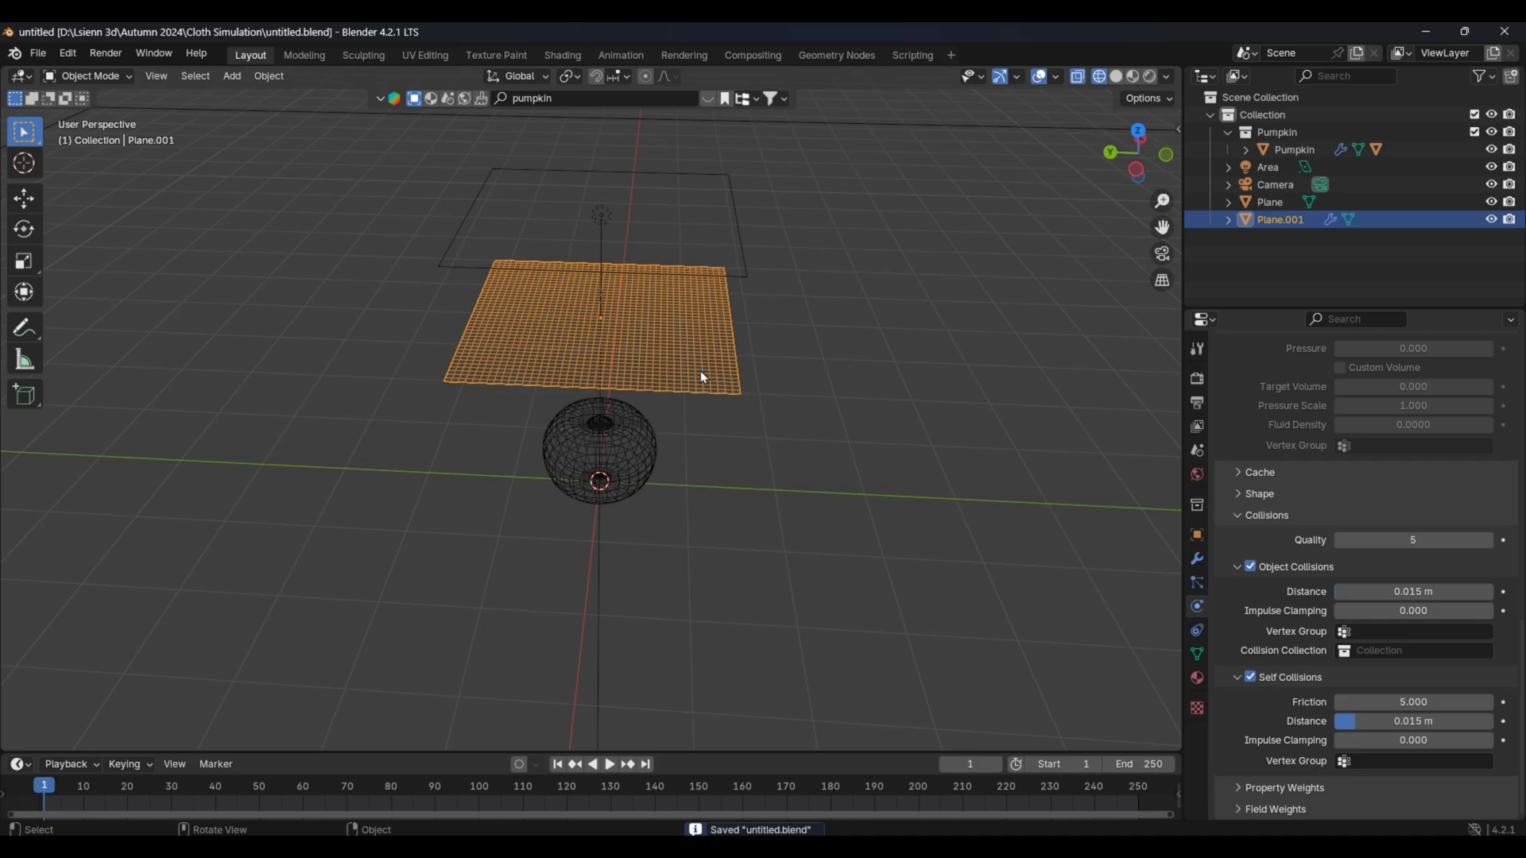
pyautogui.click(1198, 557)
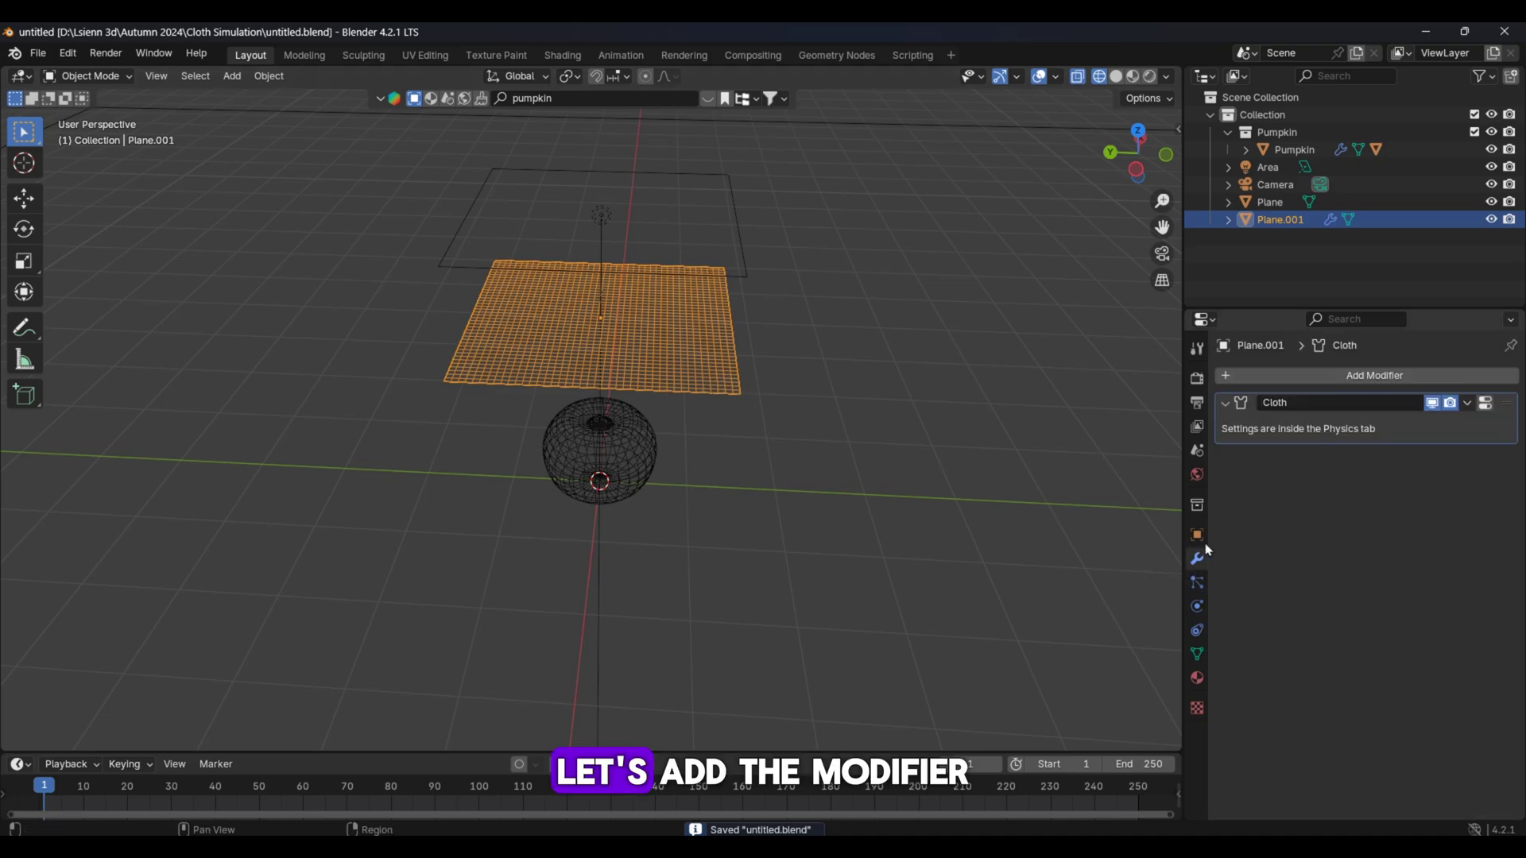
pyautogui.click(1267, 375)
pyautogui.moveTo(1226, 436)
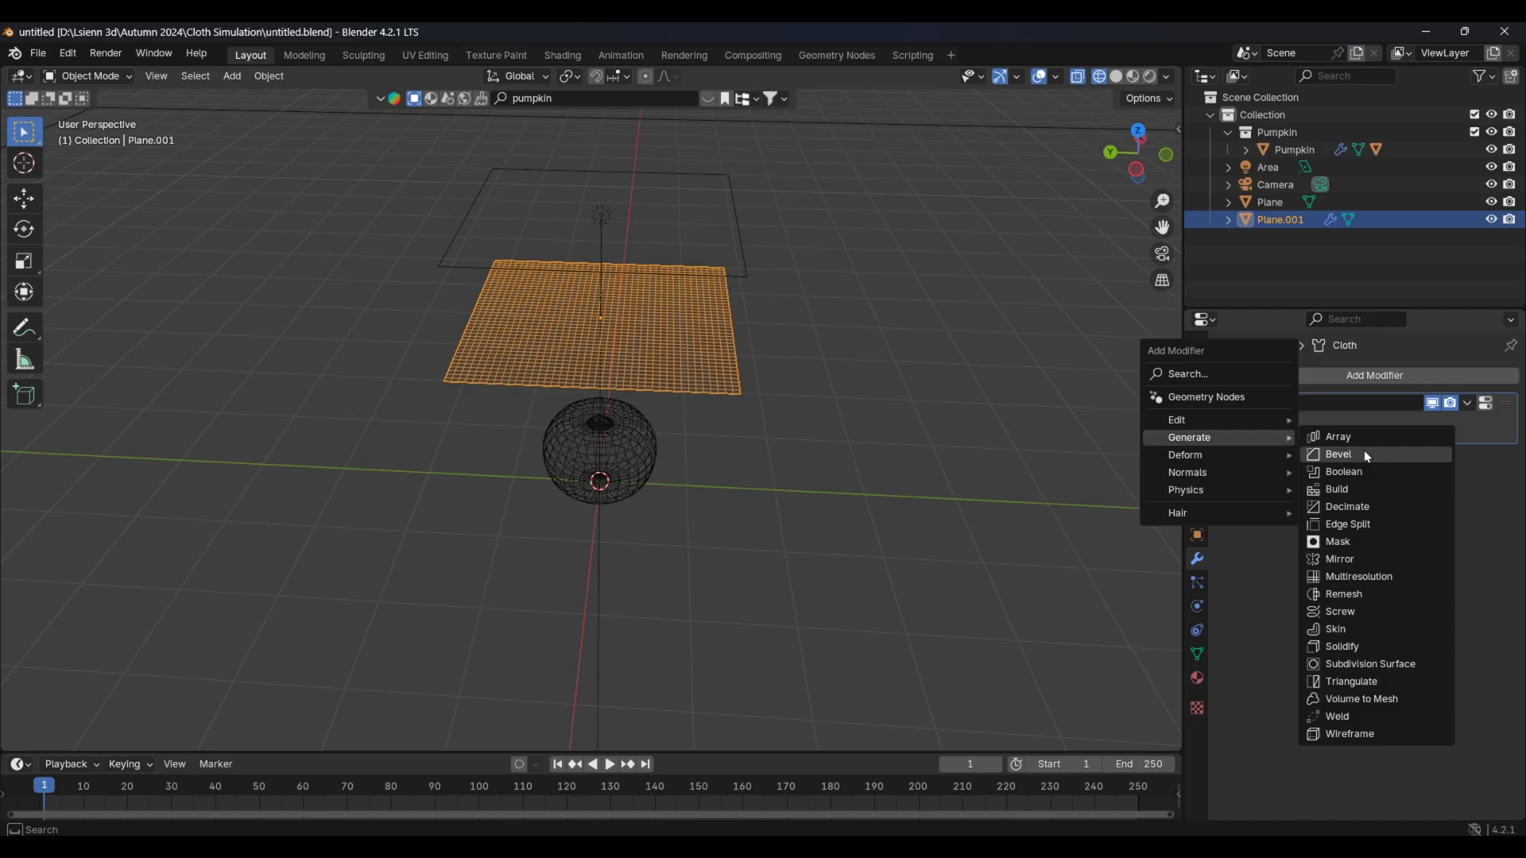
pyautogui.click(1371, 664)
# - Shade Plane.001 smooth and return to the camera view
pyautogui.moveTo(857, 437); pyautogui.dragTo(751, 364, button='middle')
pyautogui.rightClick(732, 406)
pyautogui.click(732, 396)
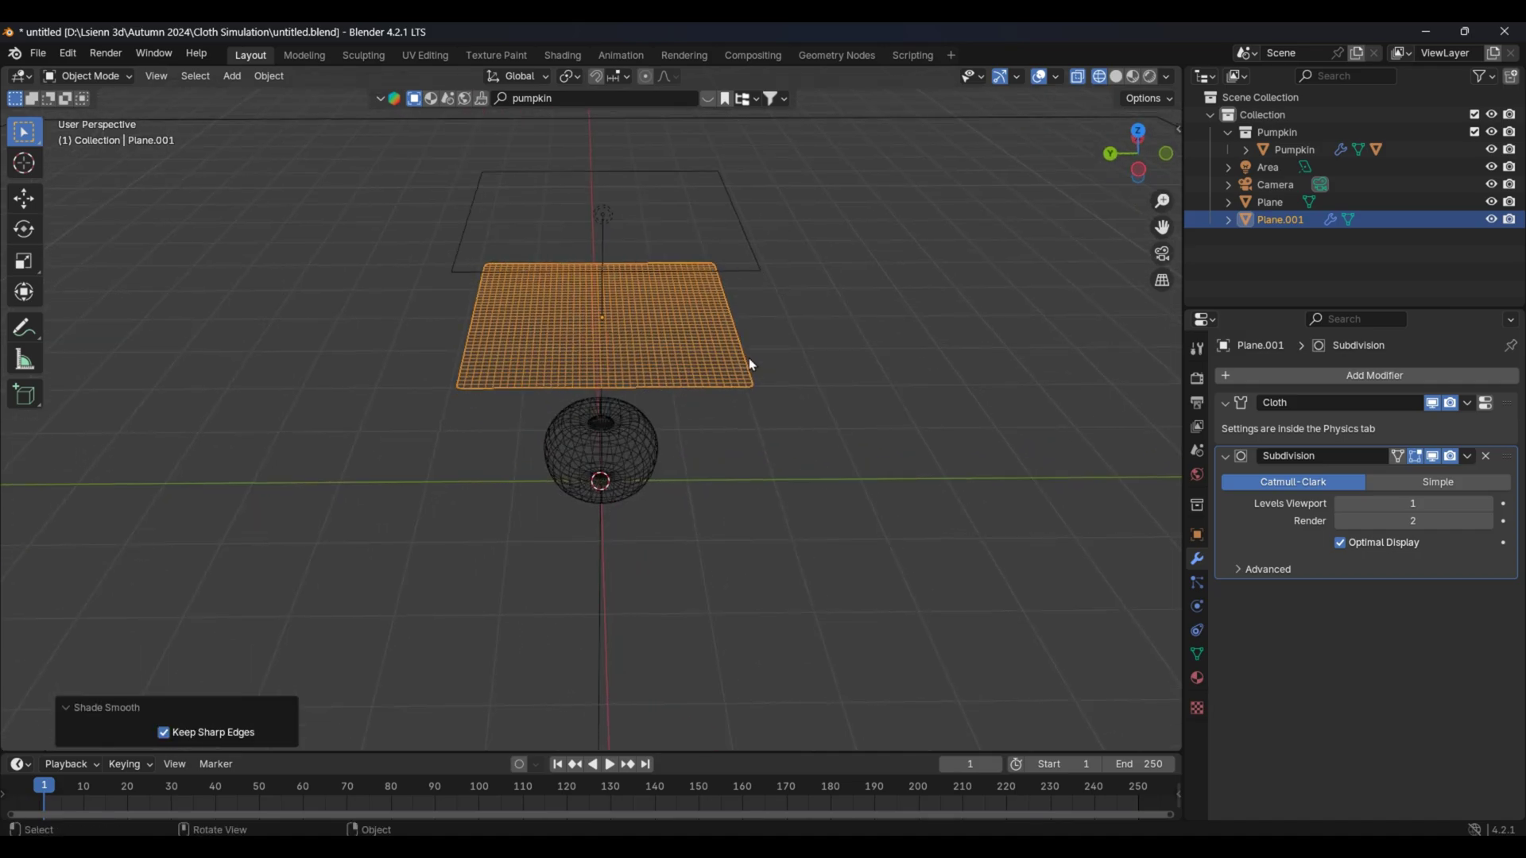
pyautogui.press('KP_0')
# - Switch to rendered shading, save, and give the pumpkin Collision physics
pyautogui.press('z')
pyautogui.press('8')
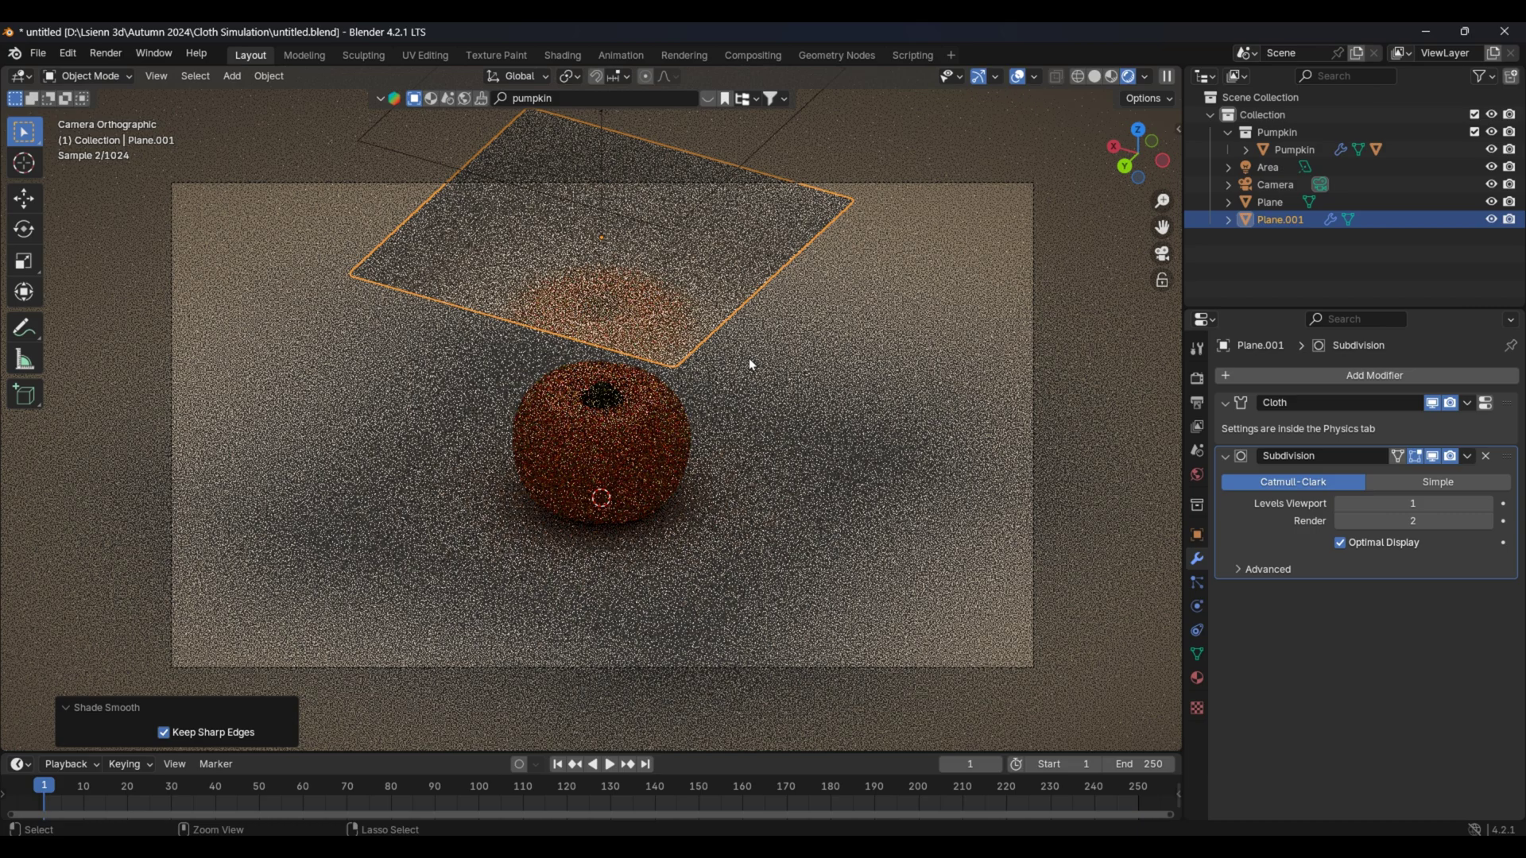
pyautogui.hotkey('ctrl', 's')
pyautogui.click(656, 419)
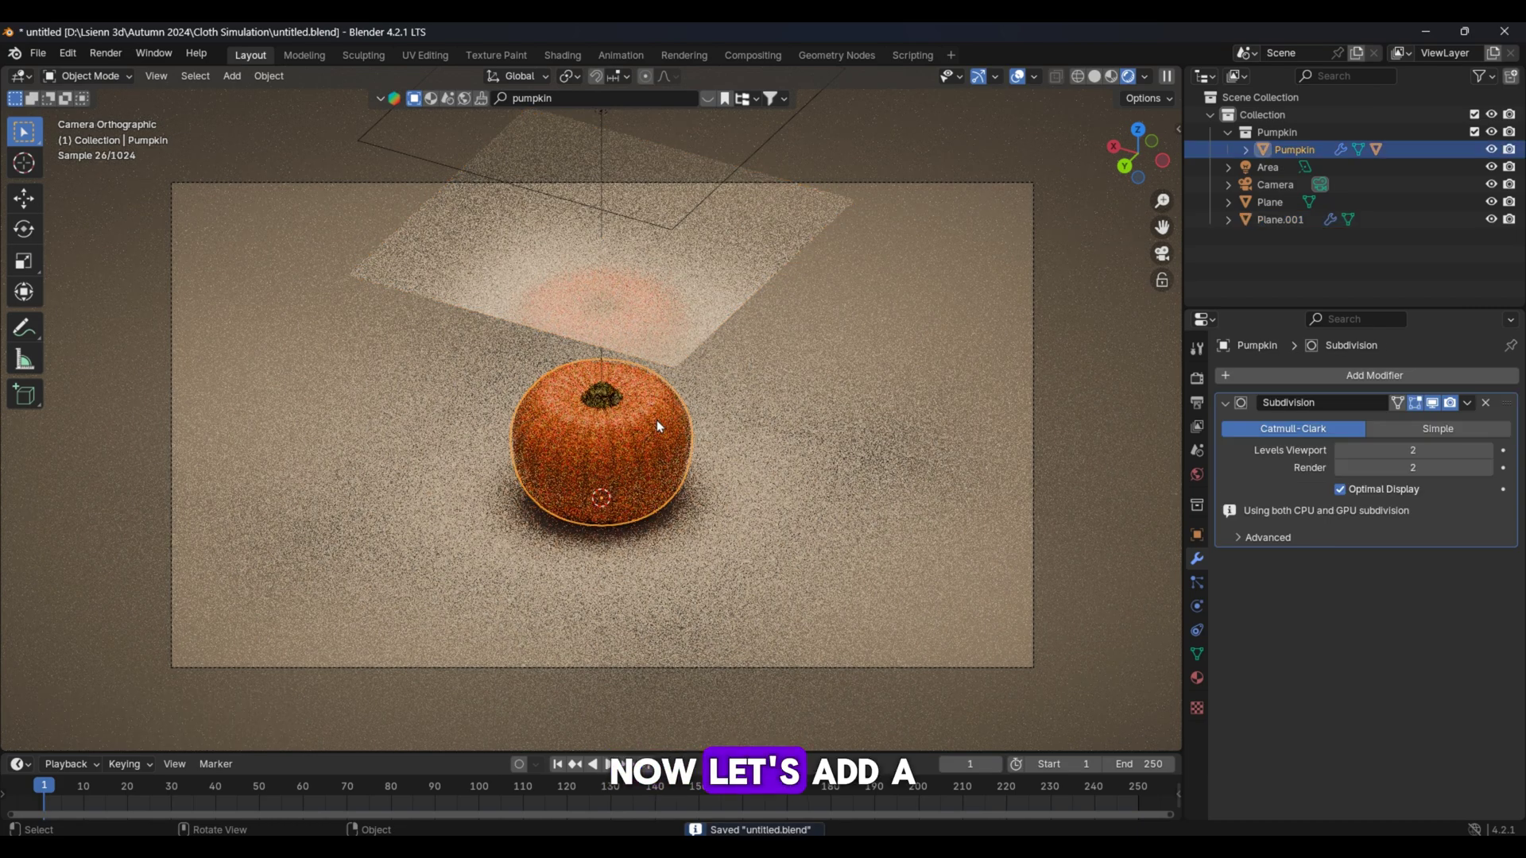
pyautogui.click(1196, 584)
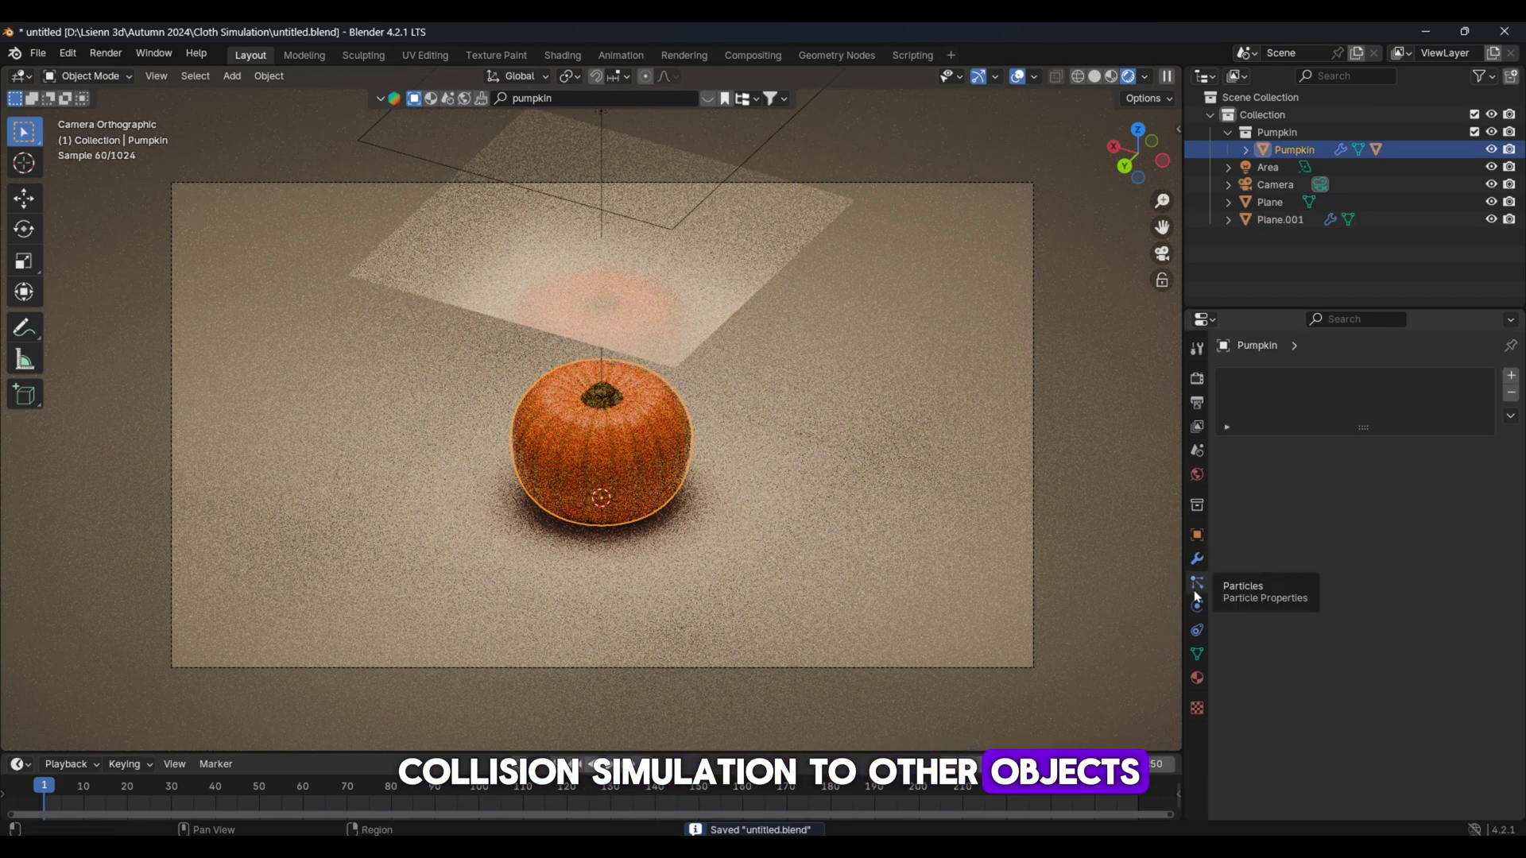
pyautogui.click(1196, 606)
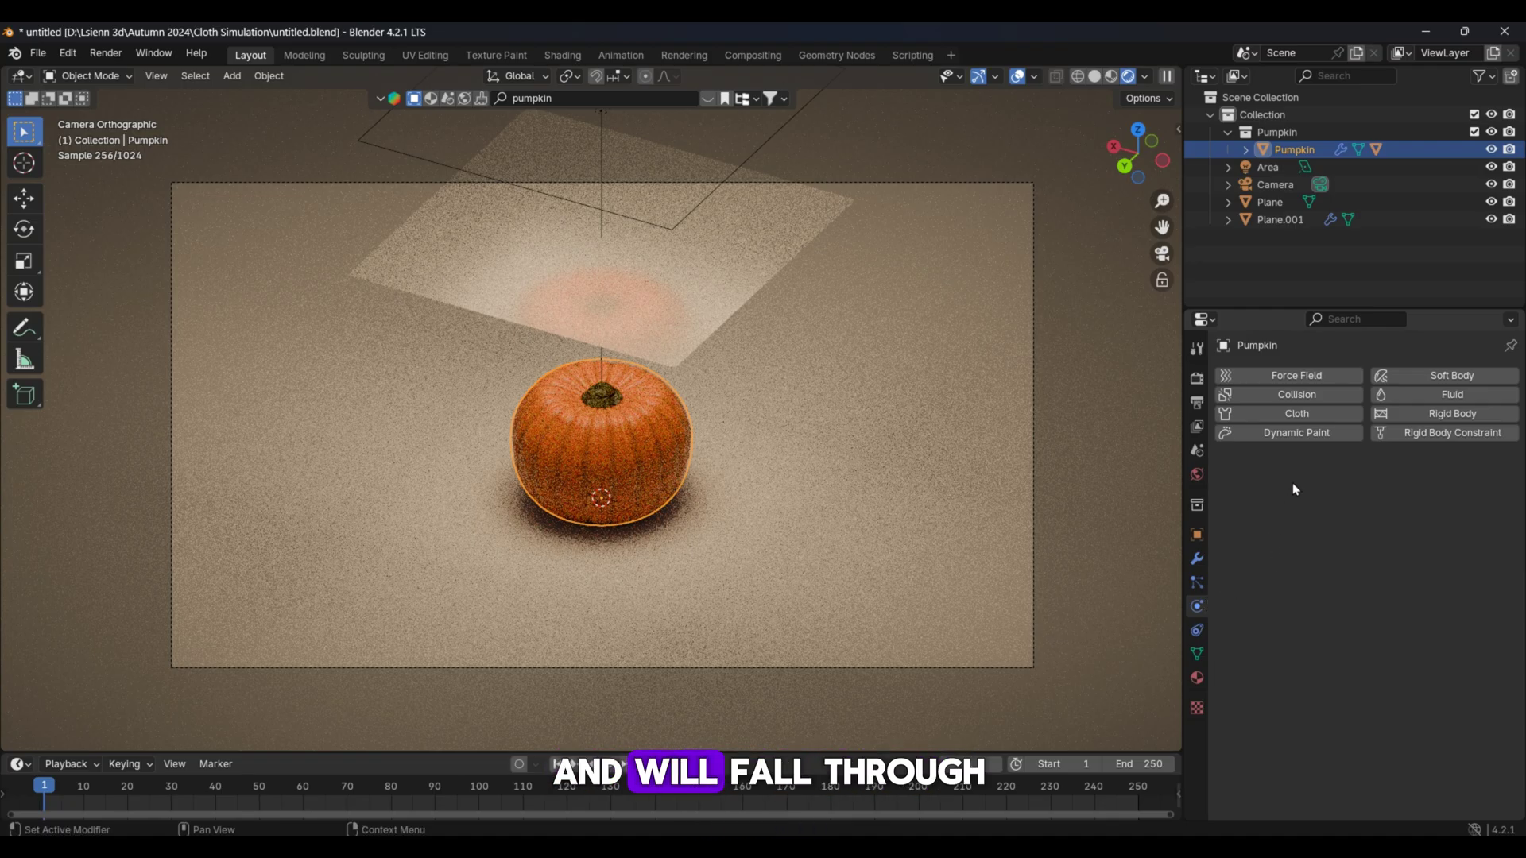
pyautogui.click(1303, 397)
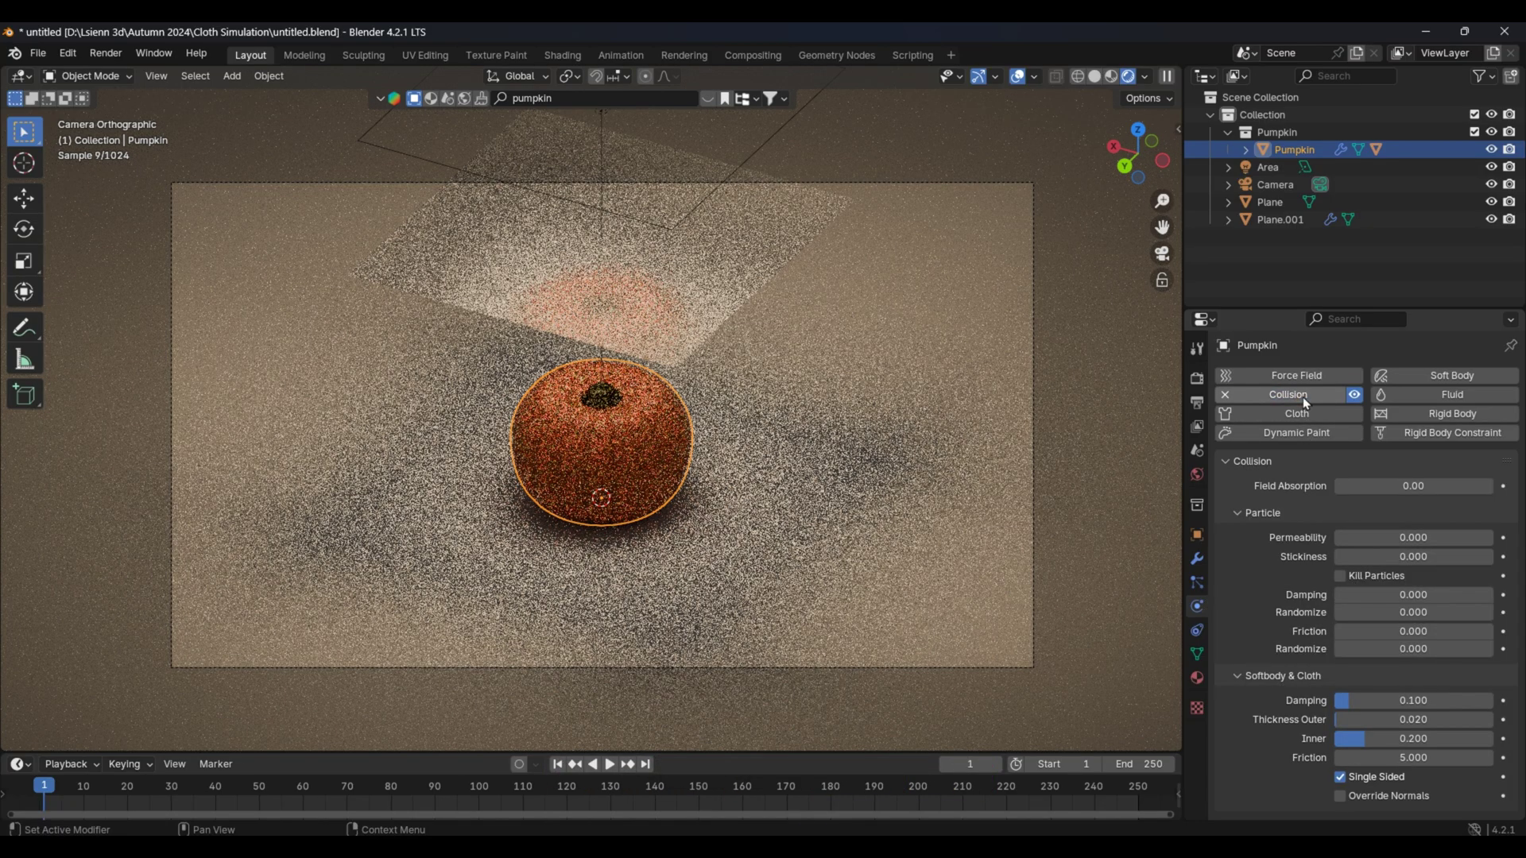
# - Add Collision physics to the stem and the ground Plane, then save
pyautogui.click(596, 397)
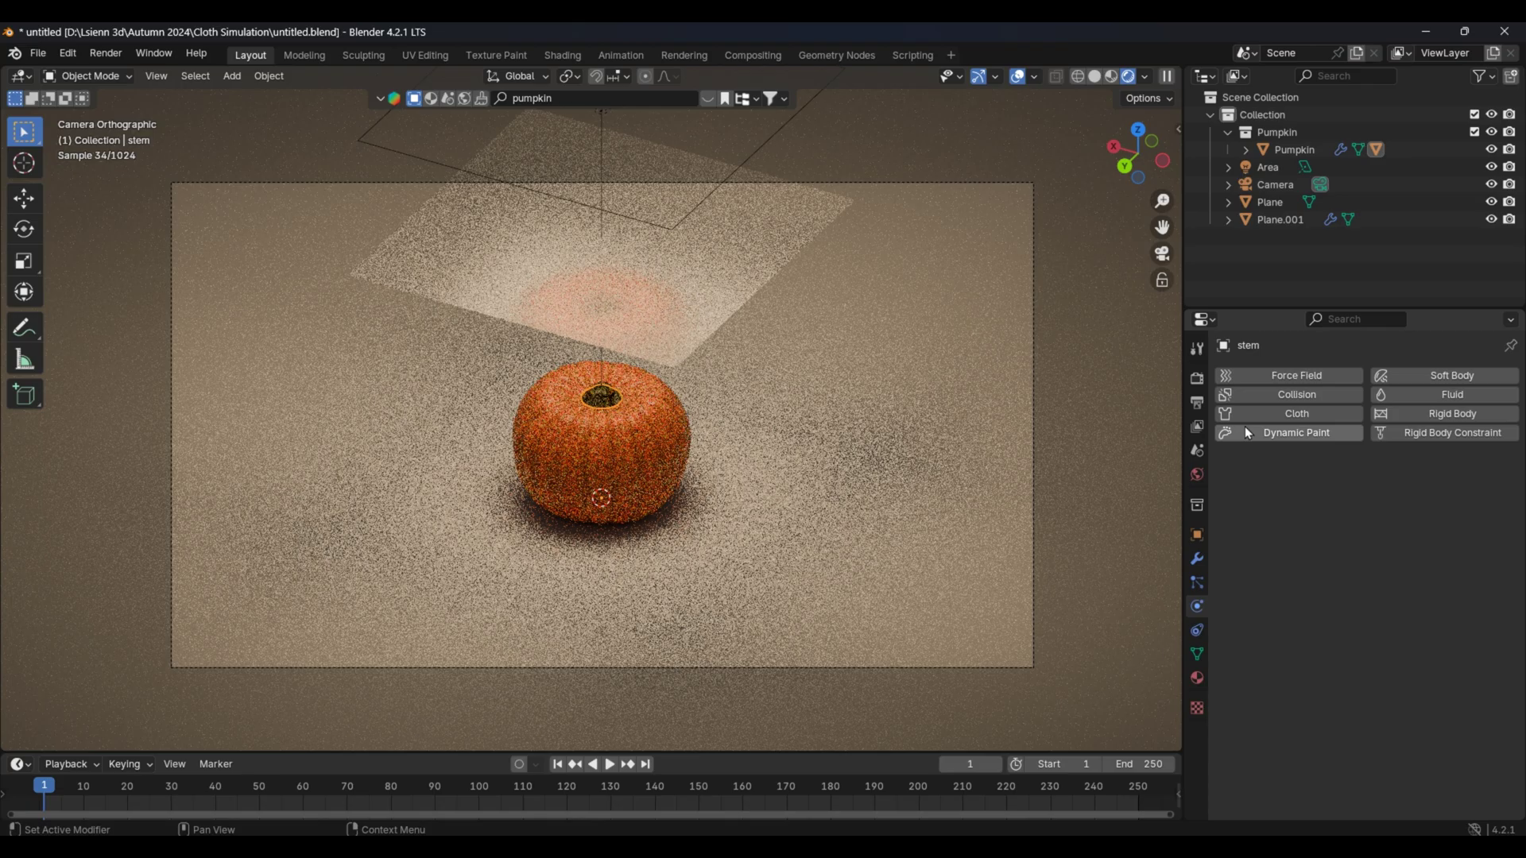
pyautogui.click(1268, 395)
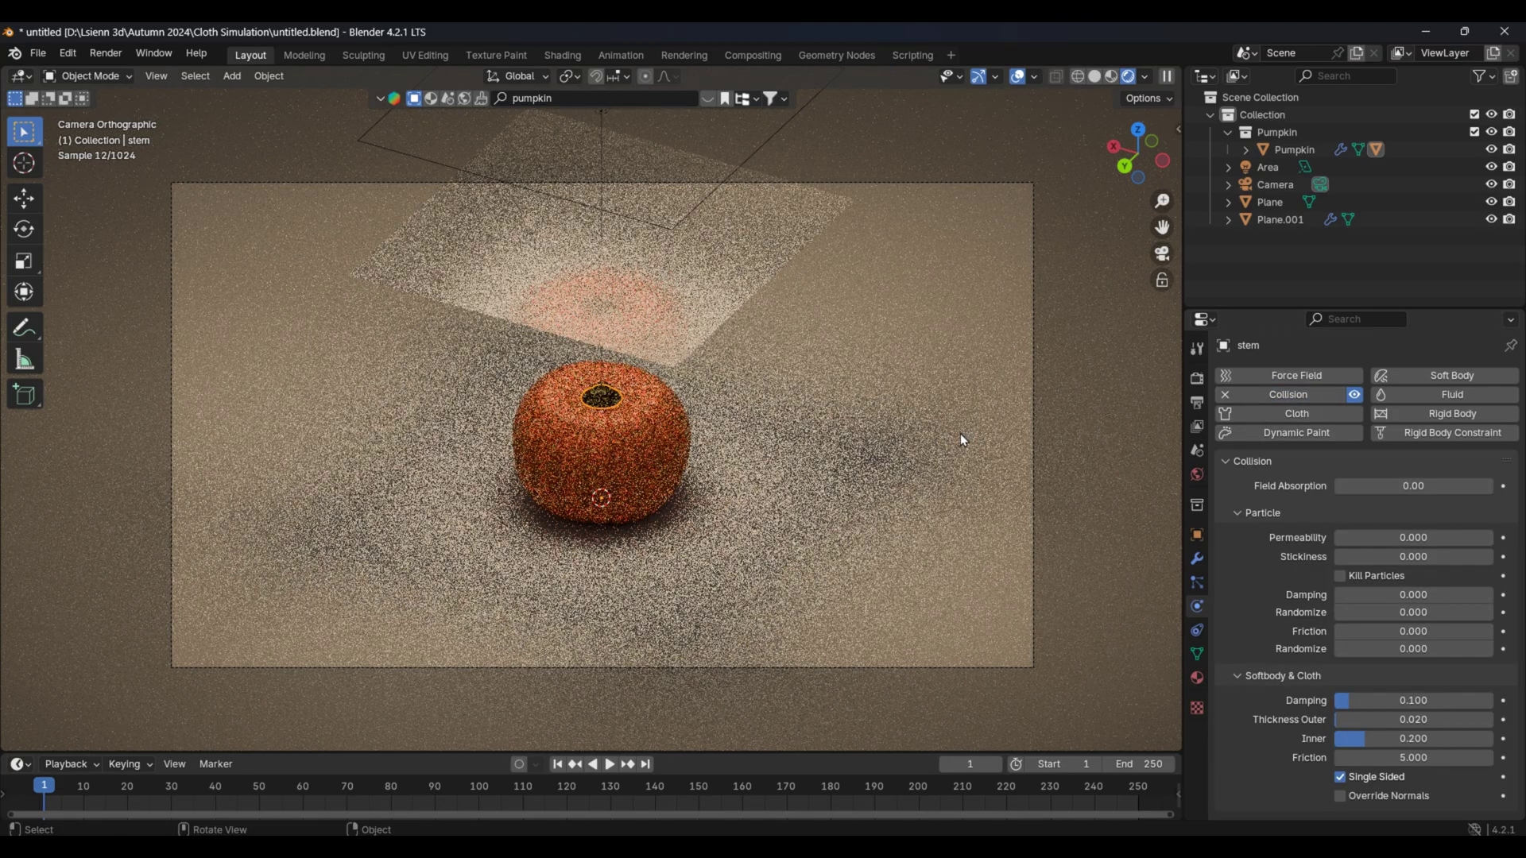
pyautogui.click(960, 433)
pyautogui.click(1295, 396)
pyautogui.hotkey('ctrl', 's')
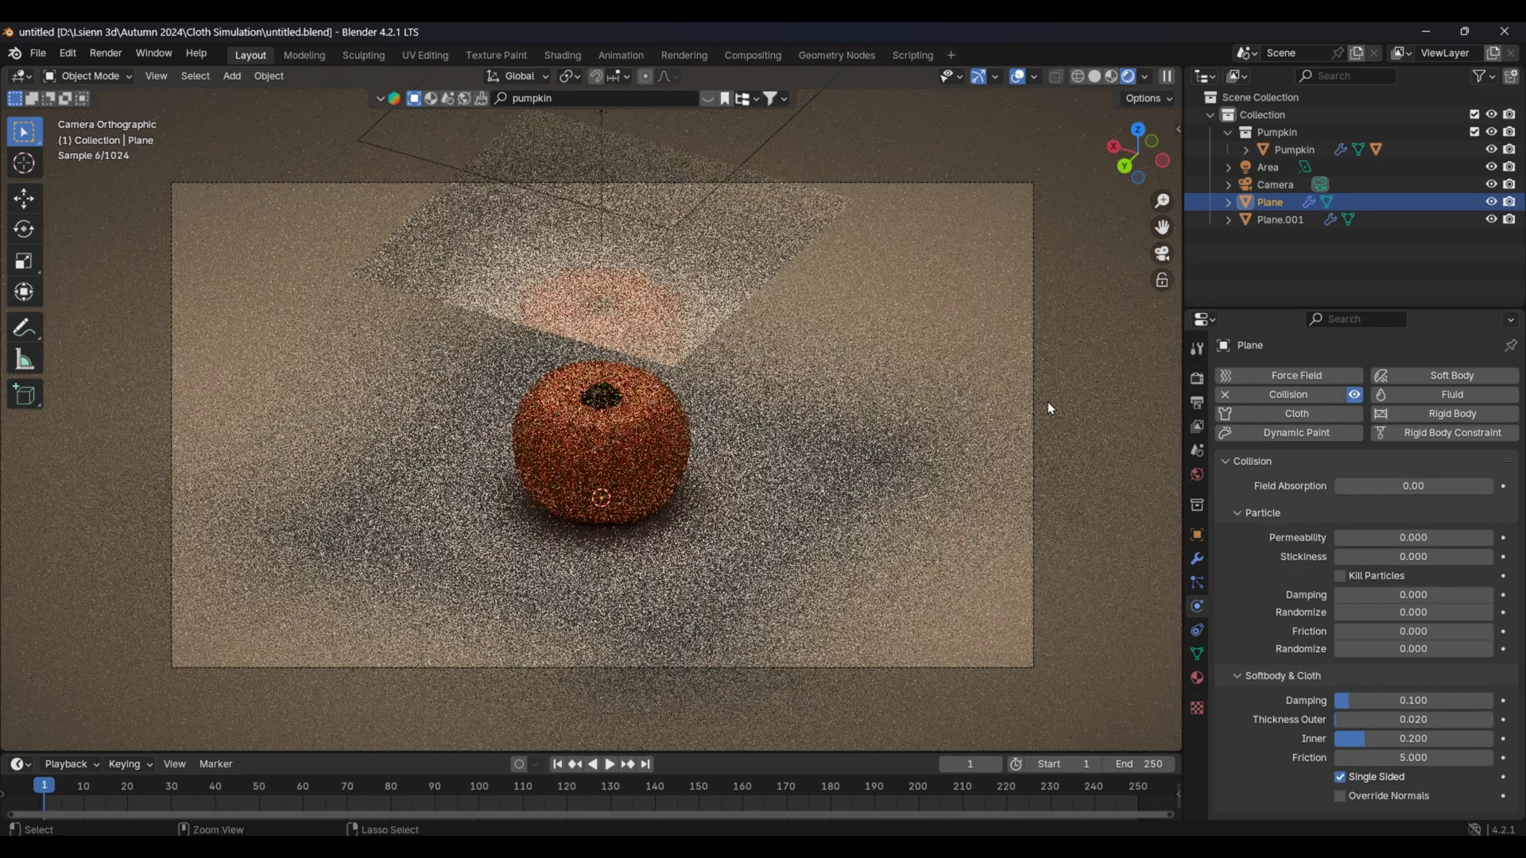
# - Reselect Plane.001, review its cloth settings and begin editing the timeline end frame
pyautogui.click(682, 274)
pyautogui.scroll(-1, 1324, 620)
pyautogui.scroll(-15, 1322, 618)
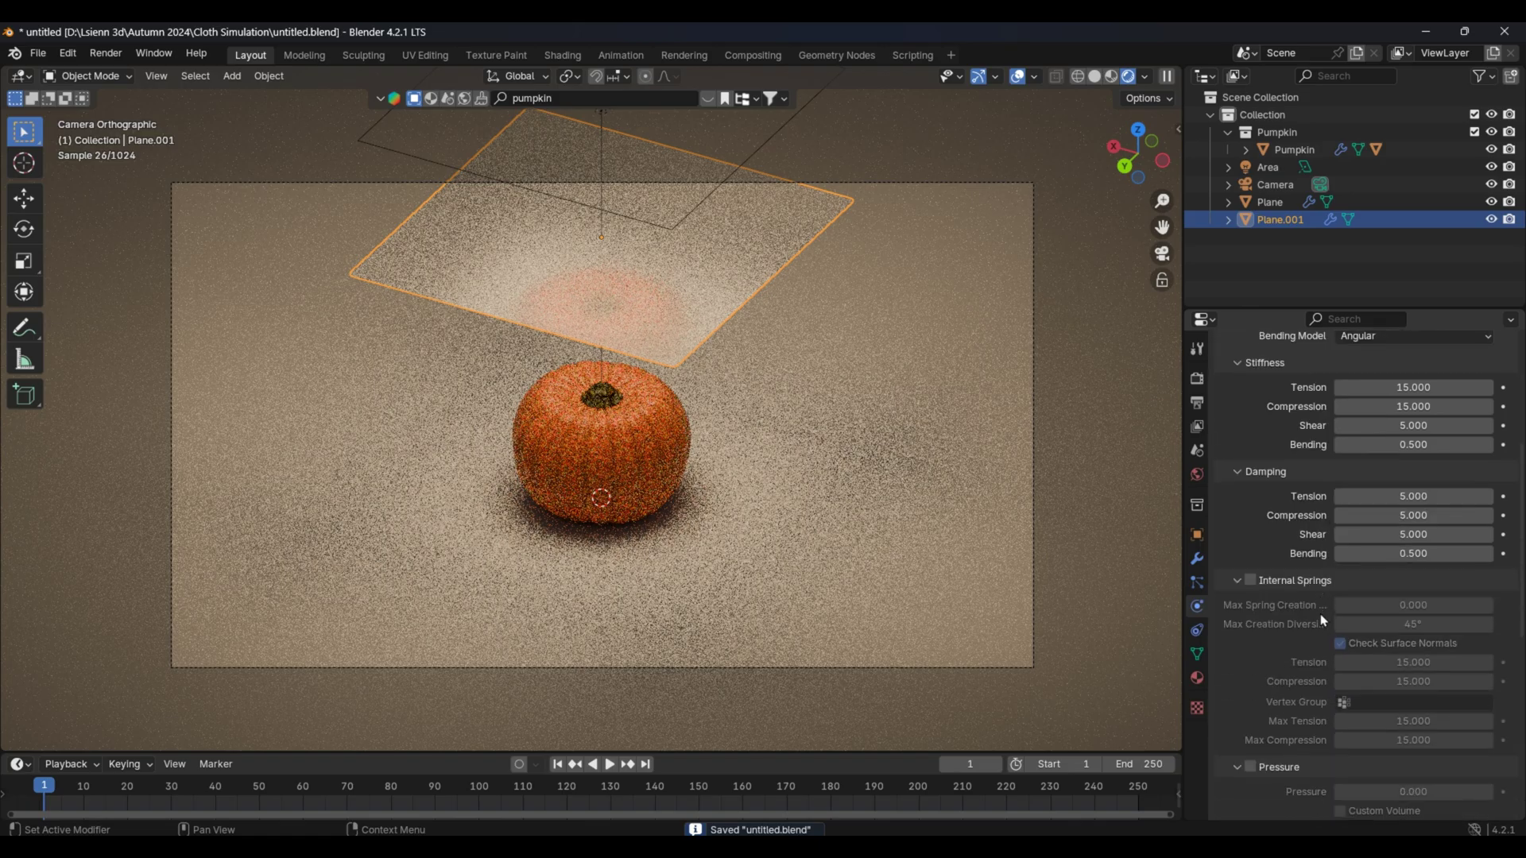
pyautogui.scroll(-4, 1320, 613)
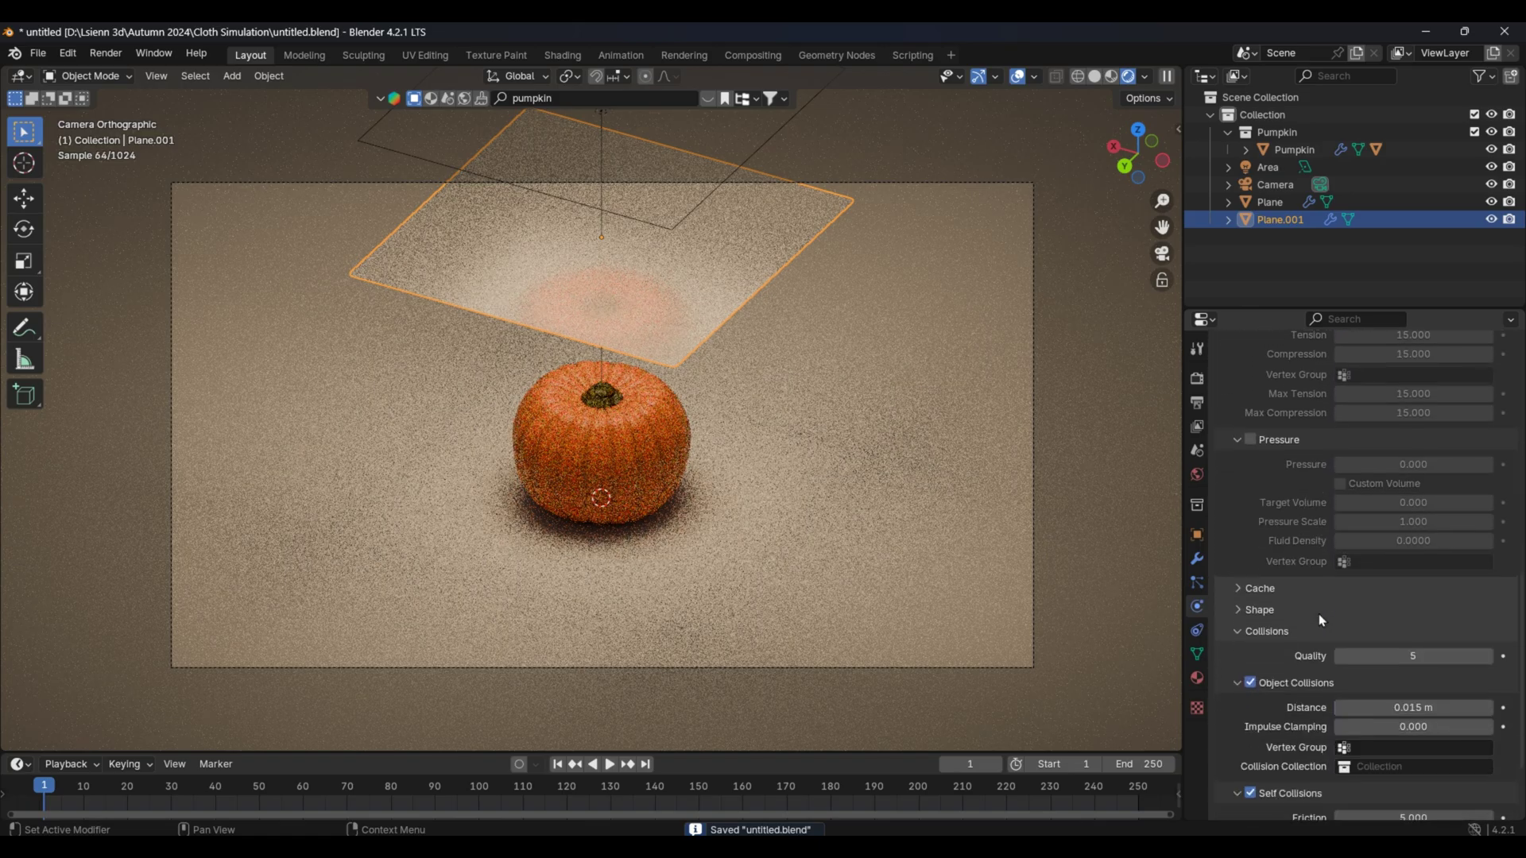
pyautogui.moveTo(892, 727); pyautogui.dragTo(898, 684)
pyautogui.doubleClick(1139, 694)
# - Set the scene end frame to 150 and save
pyautogui.write('1')
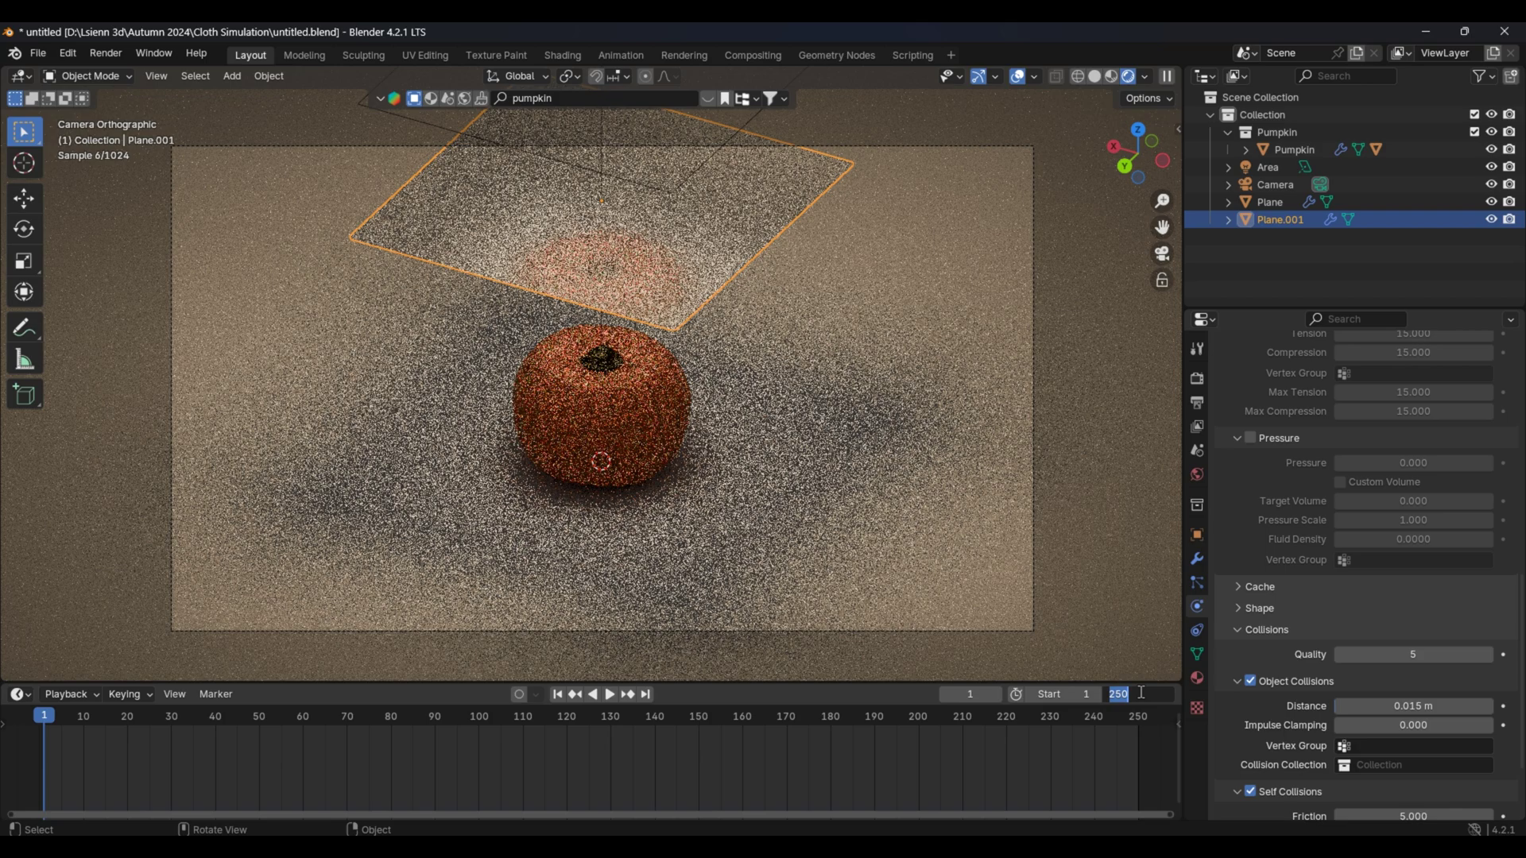
pyautogui.write('50')
pyautogui.press('Return')
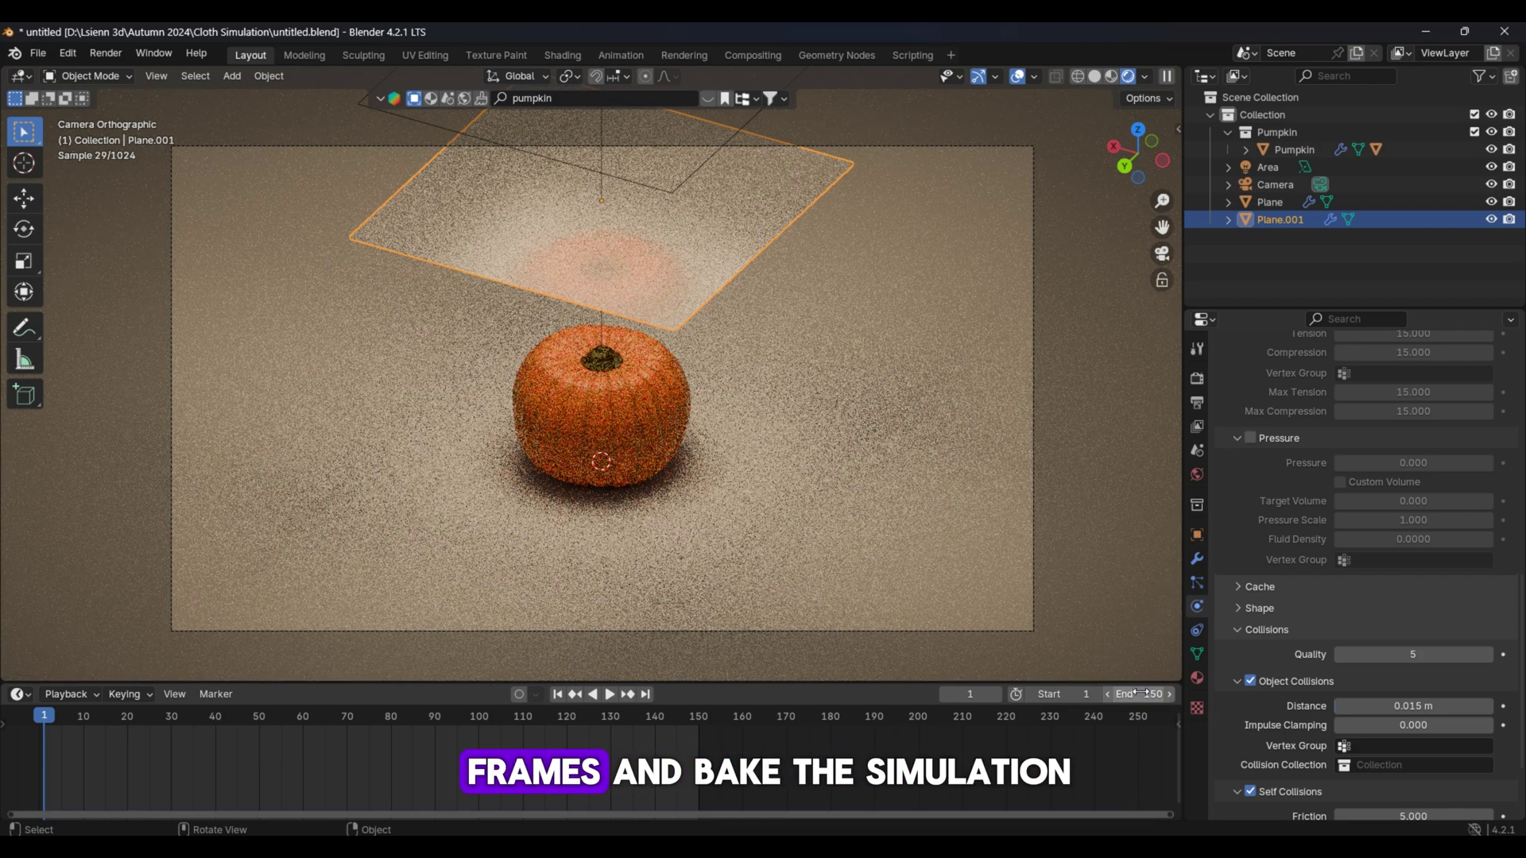
pyautogui.hotkey('ctrl', 's')
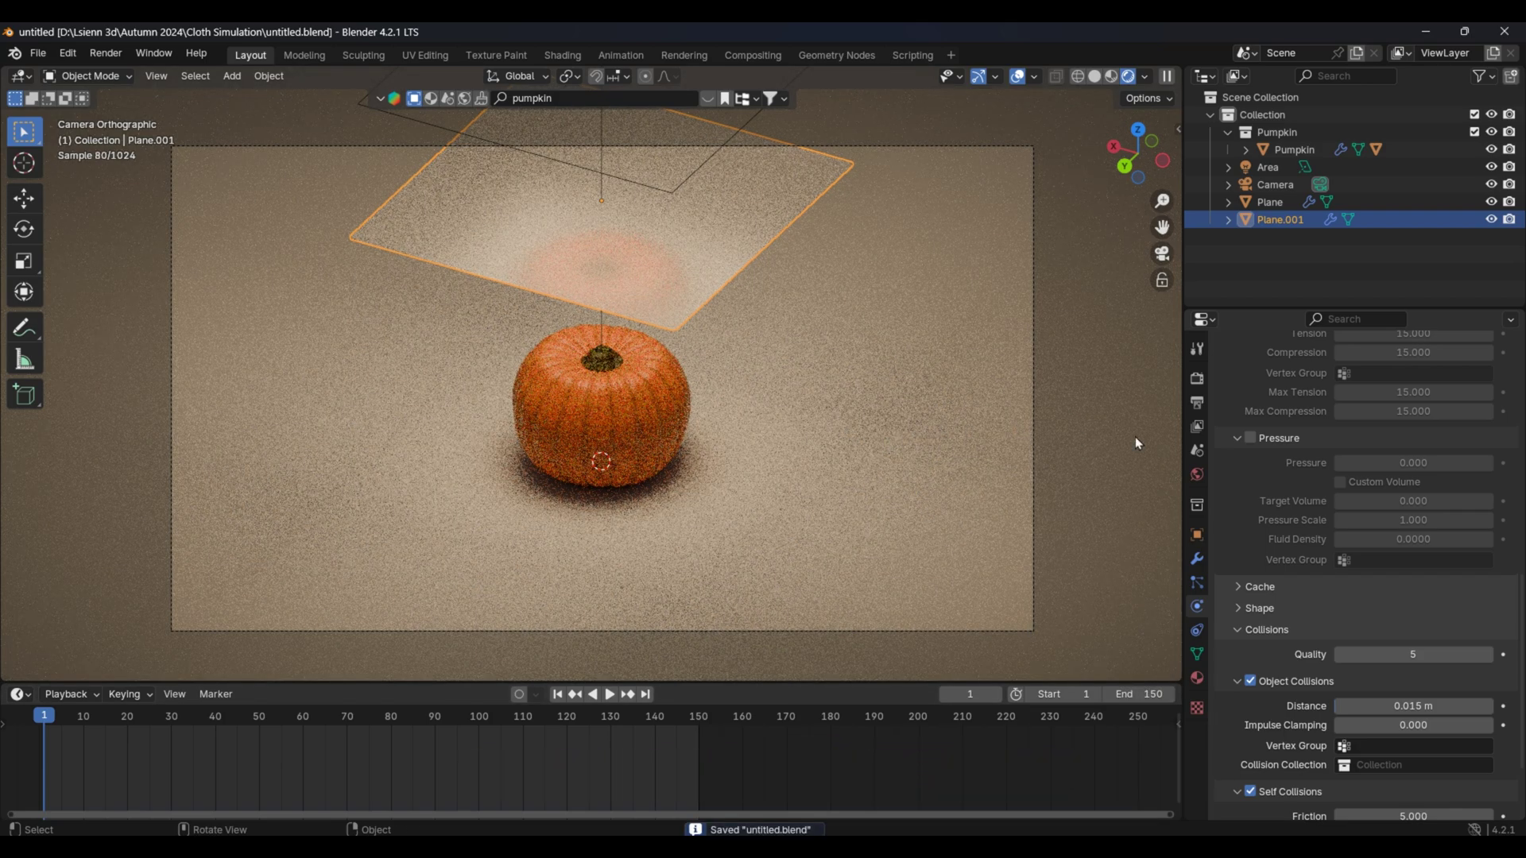
# - Set the cloth Cache end frame to 150, save, and bake the simulation
pyautogui.scroll(-4, 1315, 531)
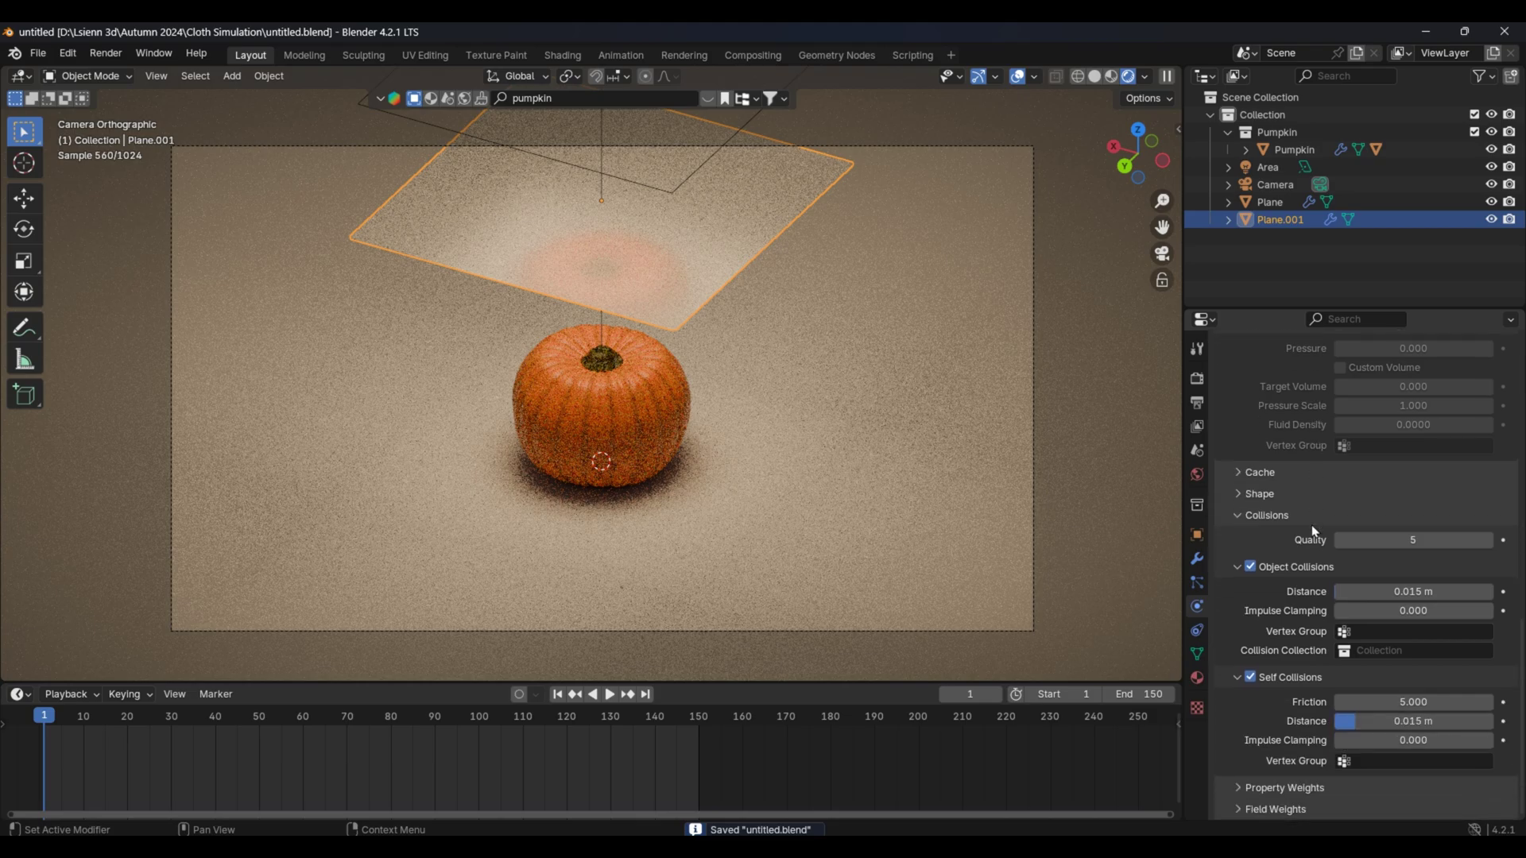
pyautogui.click(1244, 473)
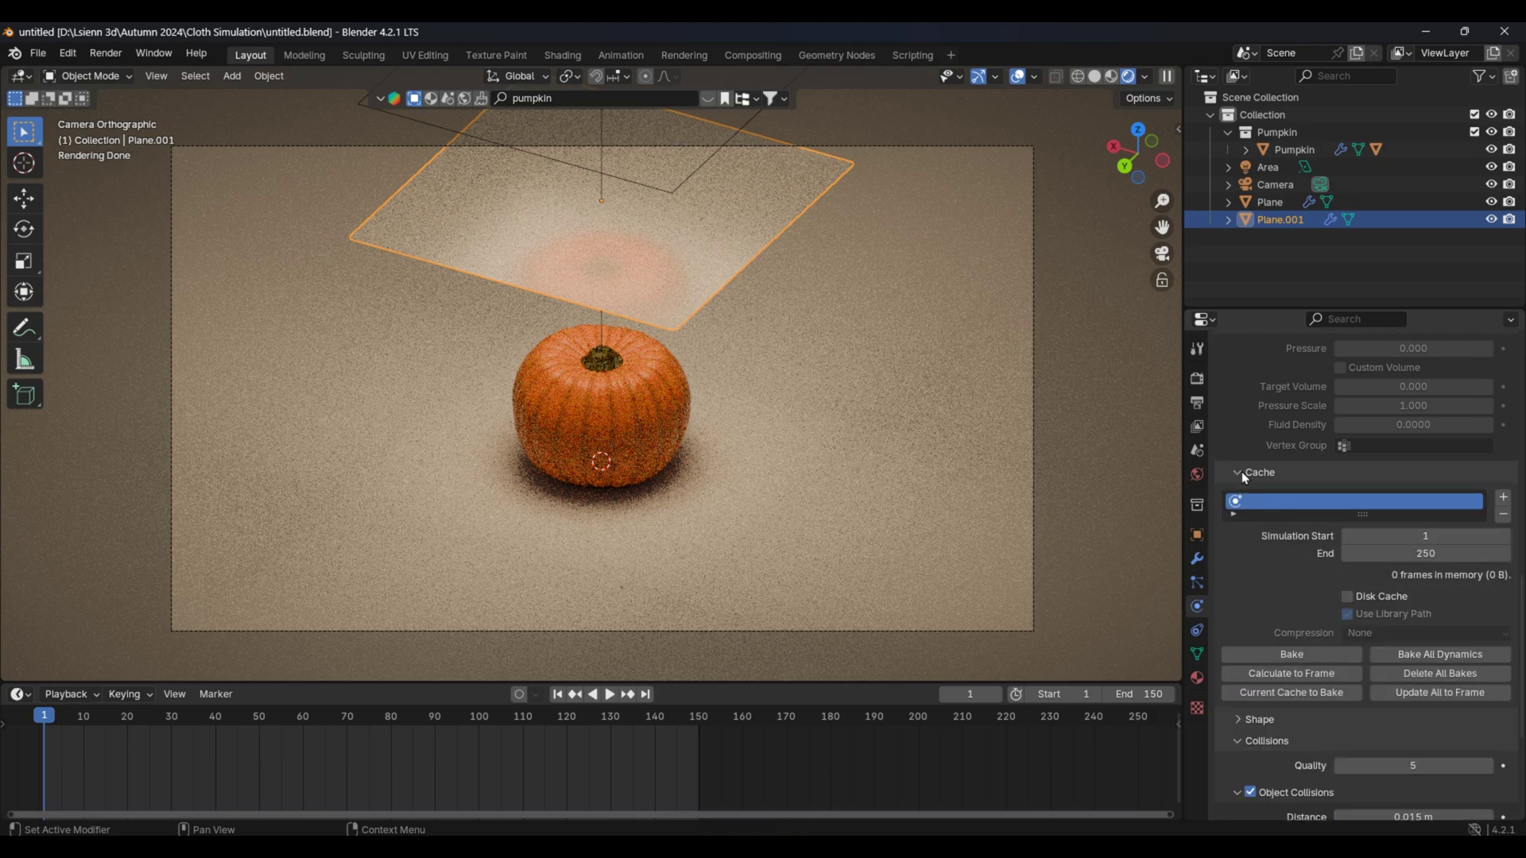
pyautogui.doubleClick(1394, 551)
pyautogui.write('150')
pyautogui.press('Return')
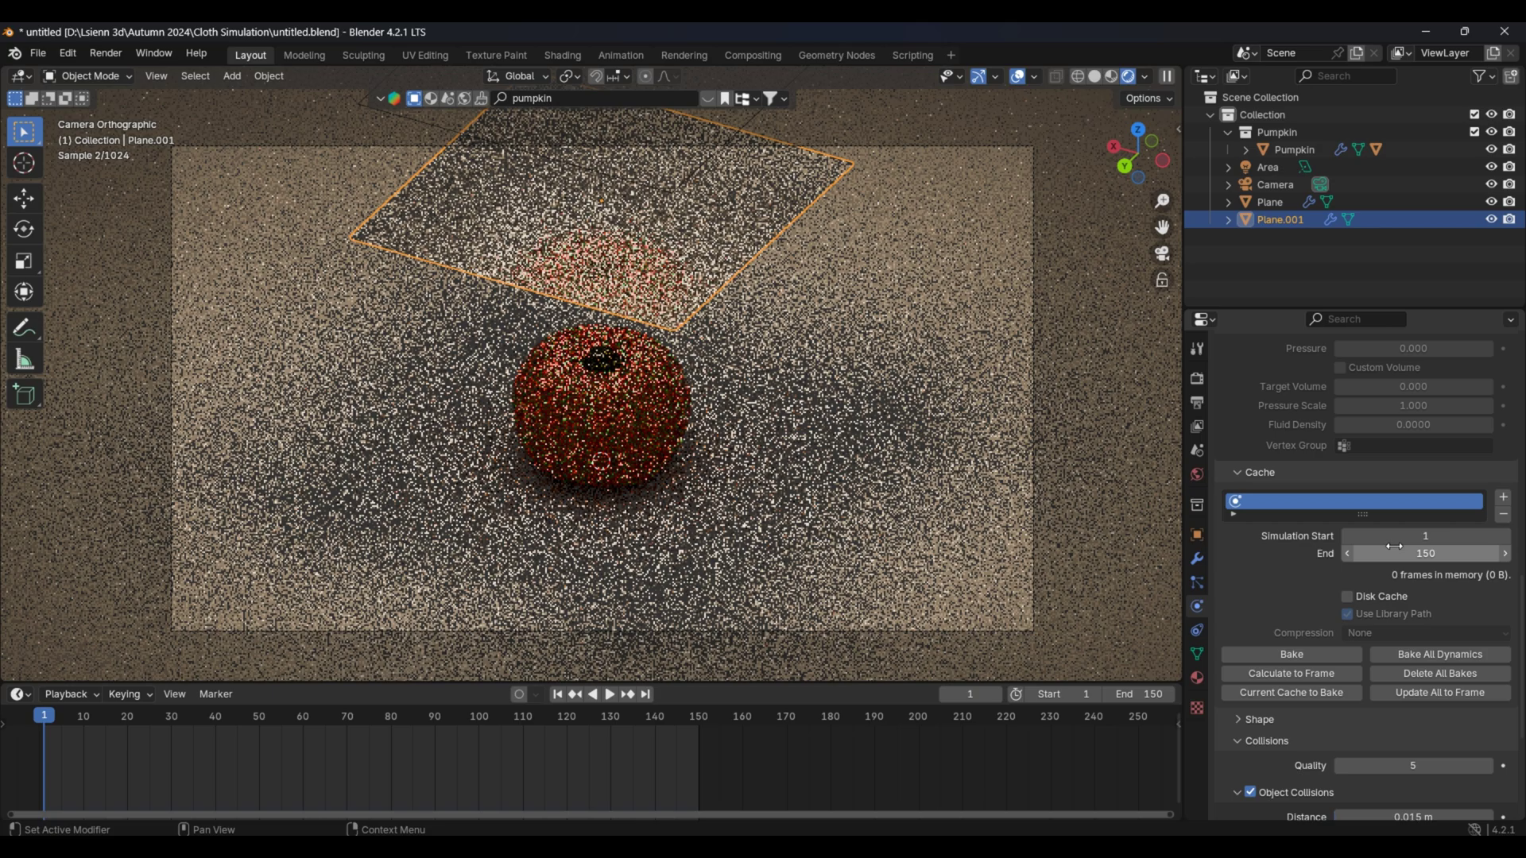
pyautogui.hotkey('ctrl', 's')
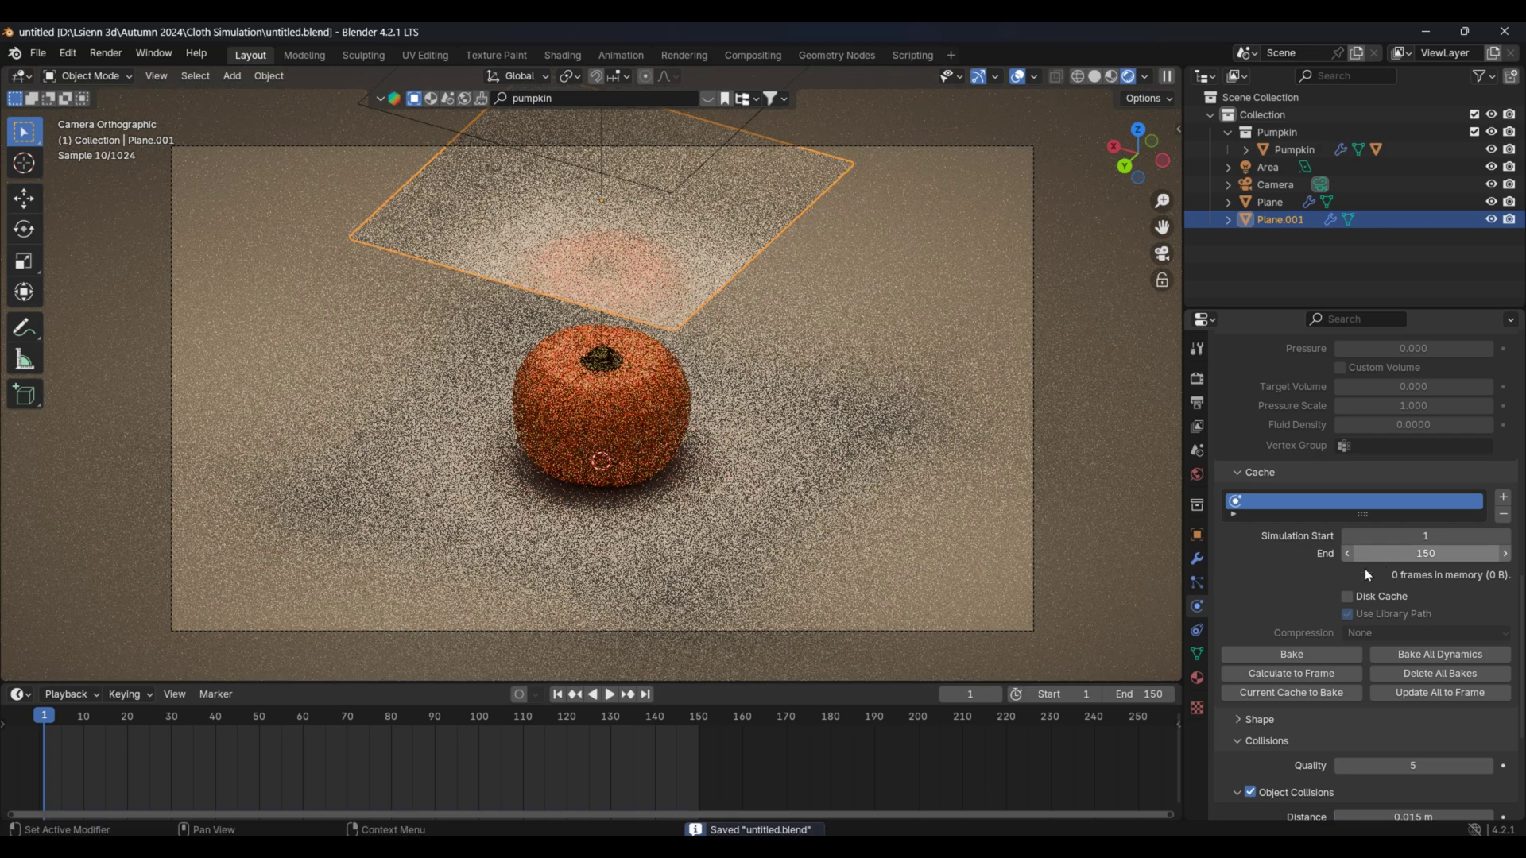
pyautogui.click(1297, 647)
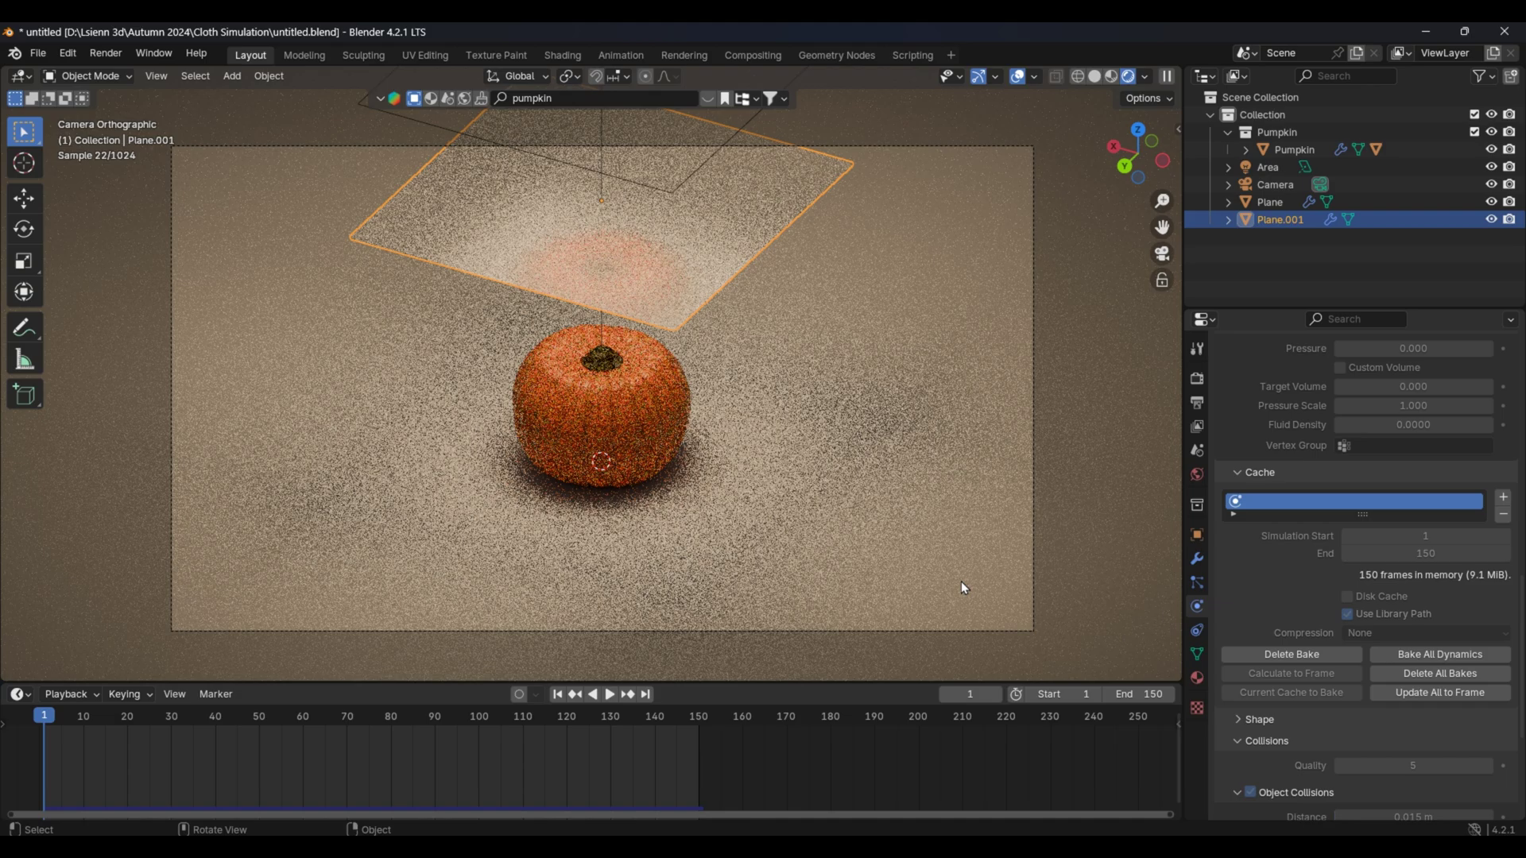
# - Play the baked cloth in Solid shading, scrub back to frame 47, return to Rendered, save
pyautogui.click(1094, 76)
pyautogui.press('space')
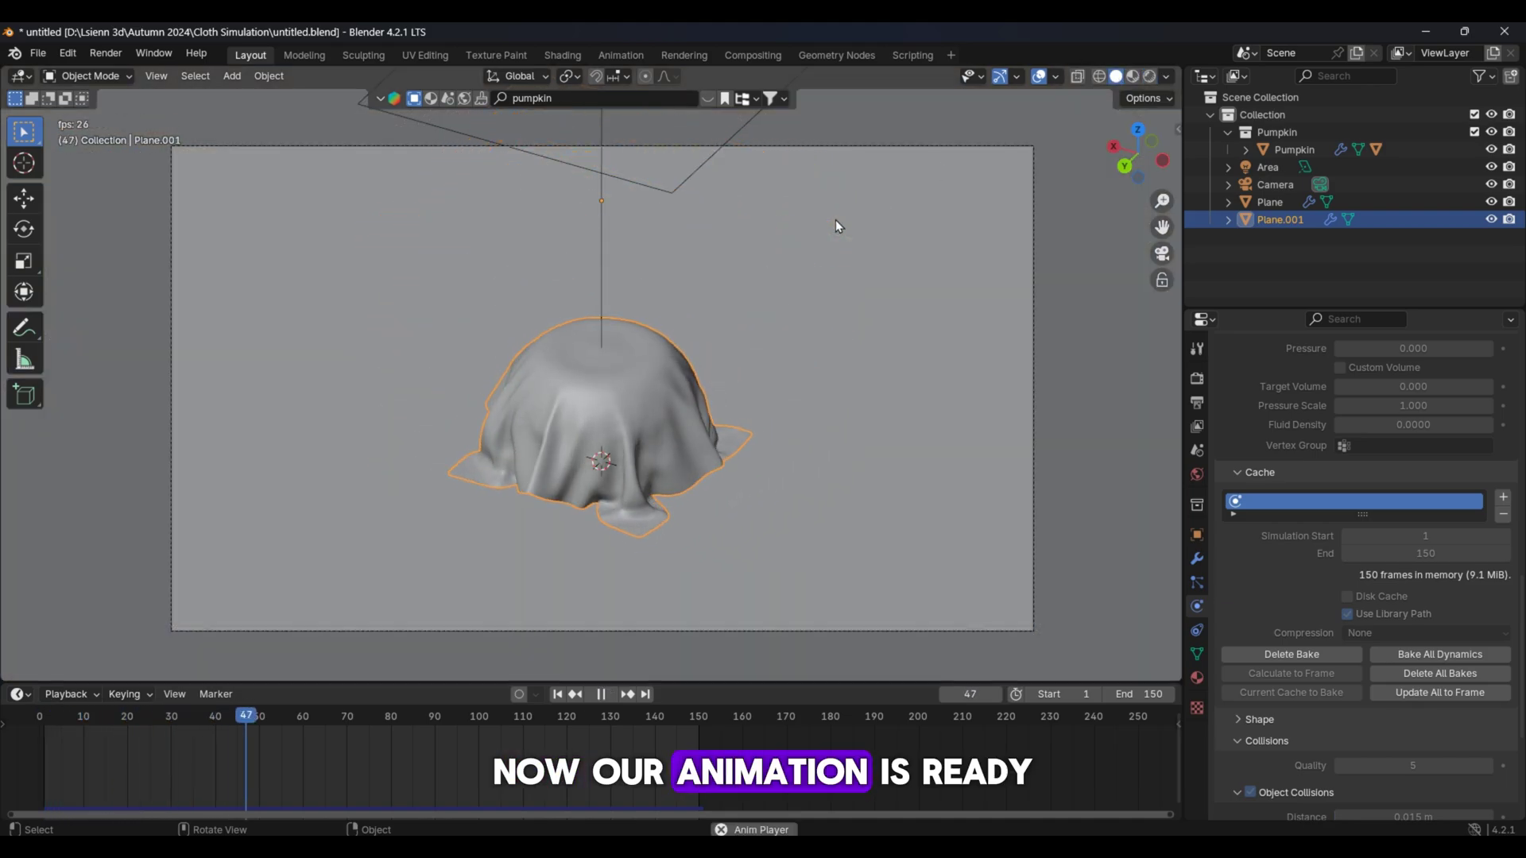
pyautogui.moveTo(833, 337); pyautogui.dragTo(674, 387, button='middle')
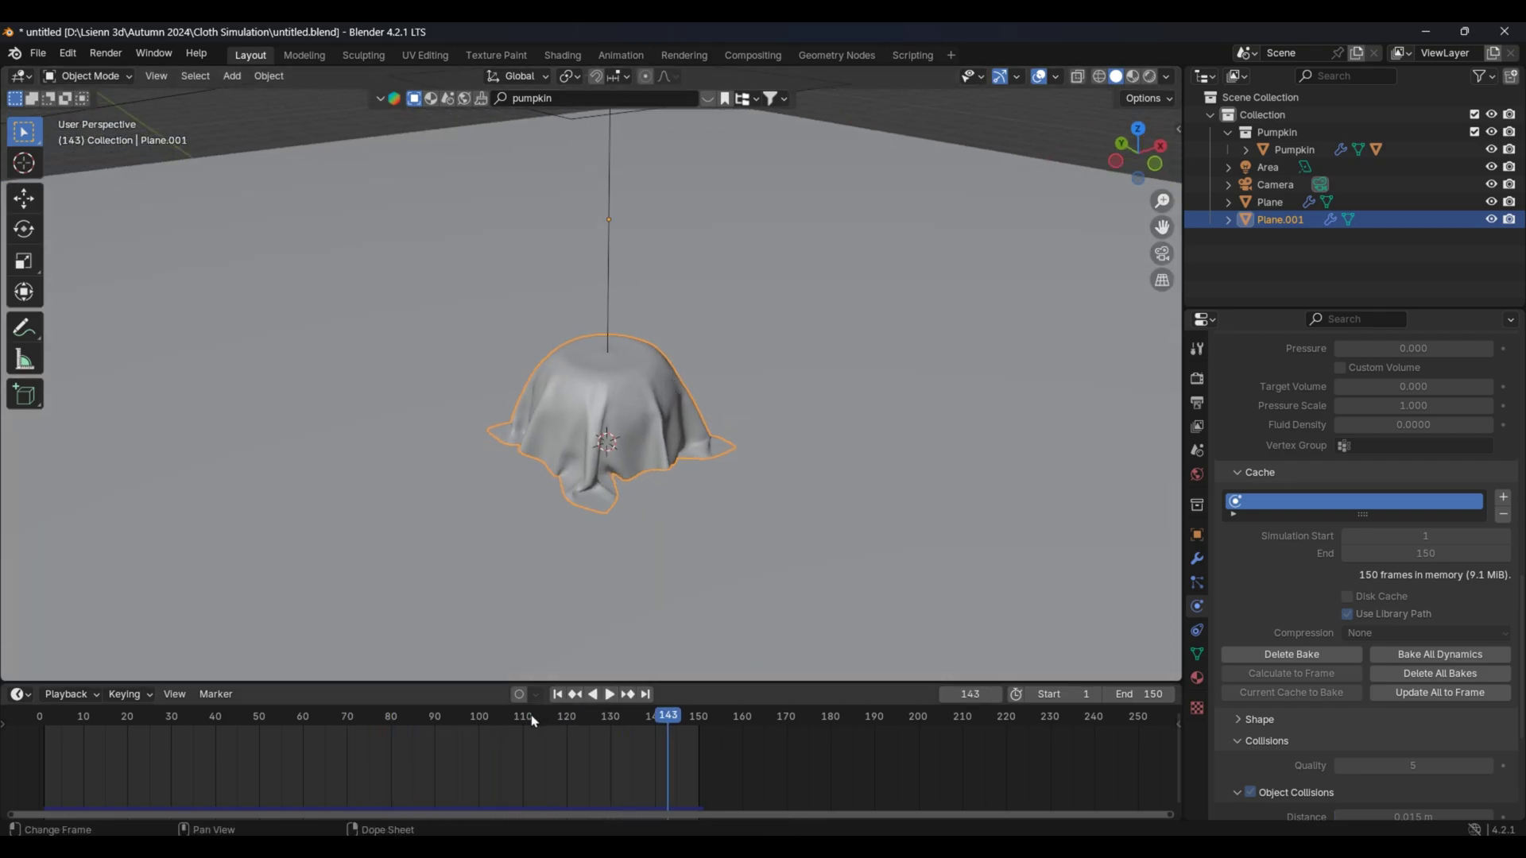
pyautogui.press('space')
pyautogui.moveTo(288, 722); pyautogui.dragTo(245, 721)
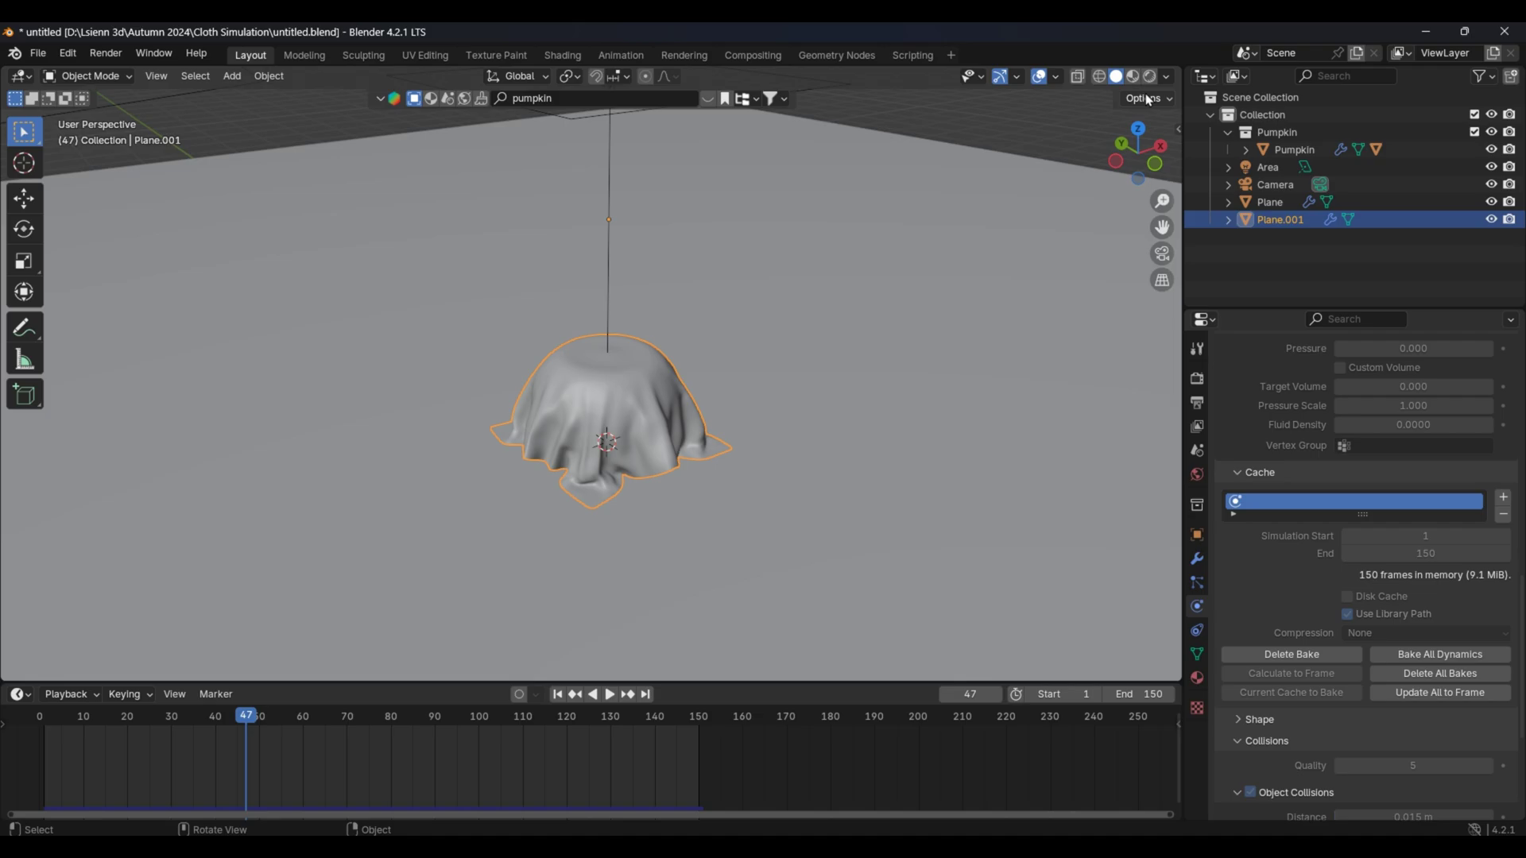
pyautogui.press('z')
pyautogui.hotkey('ctrl', 's')
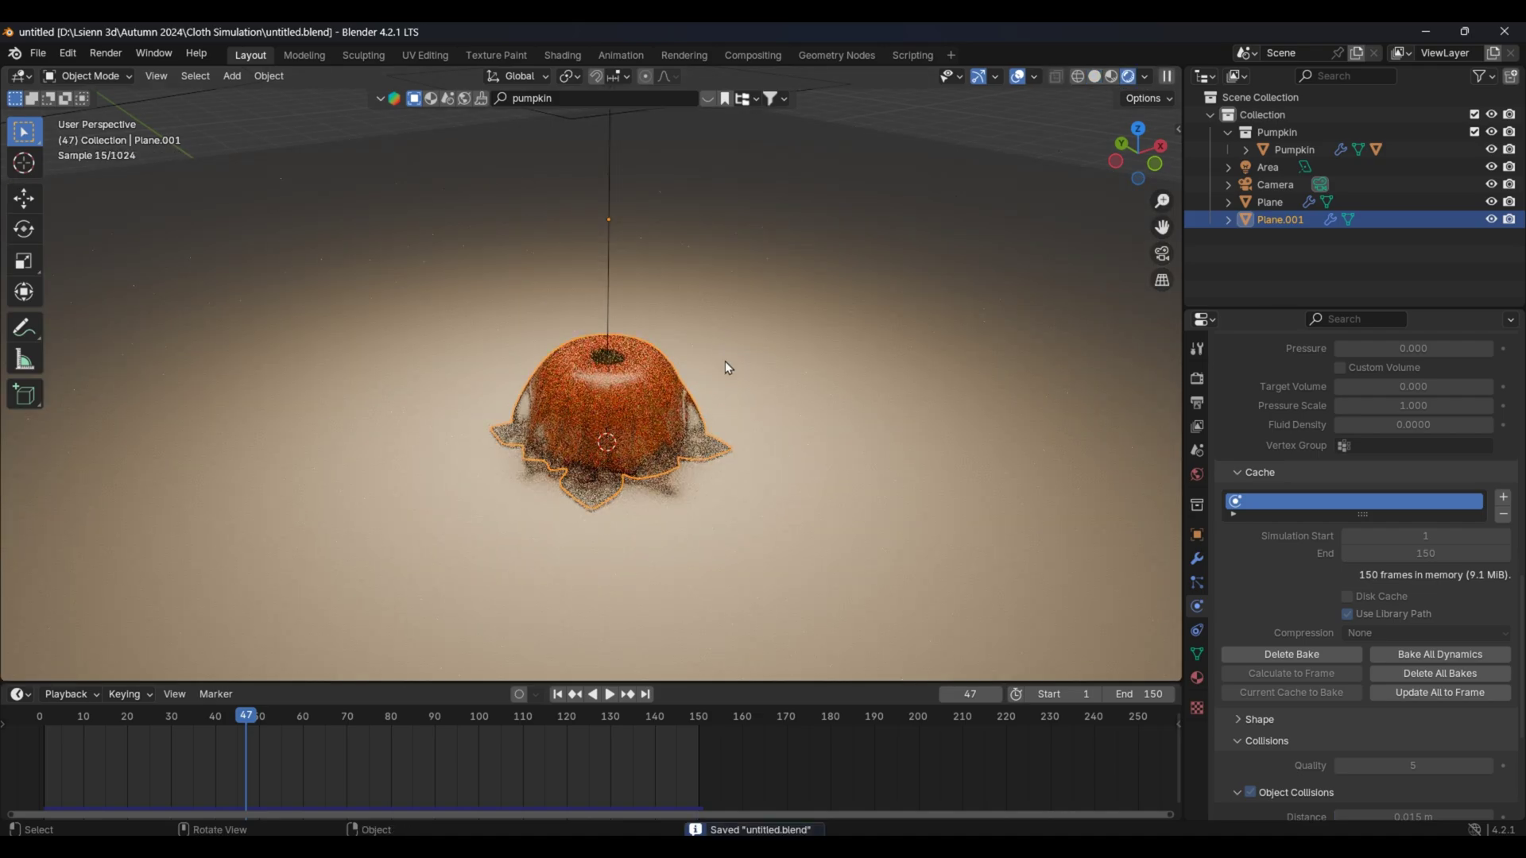
# - In camera view, replay the simulation, stop at frame 91 fully draped, and save
pyautogui.moveTo(725, 361); pyautogui.dragTo(857, 357, button='middle')
pyautogui.press('KP_0')
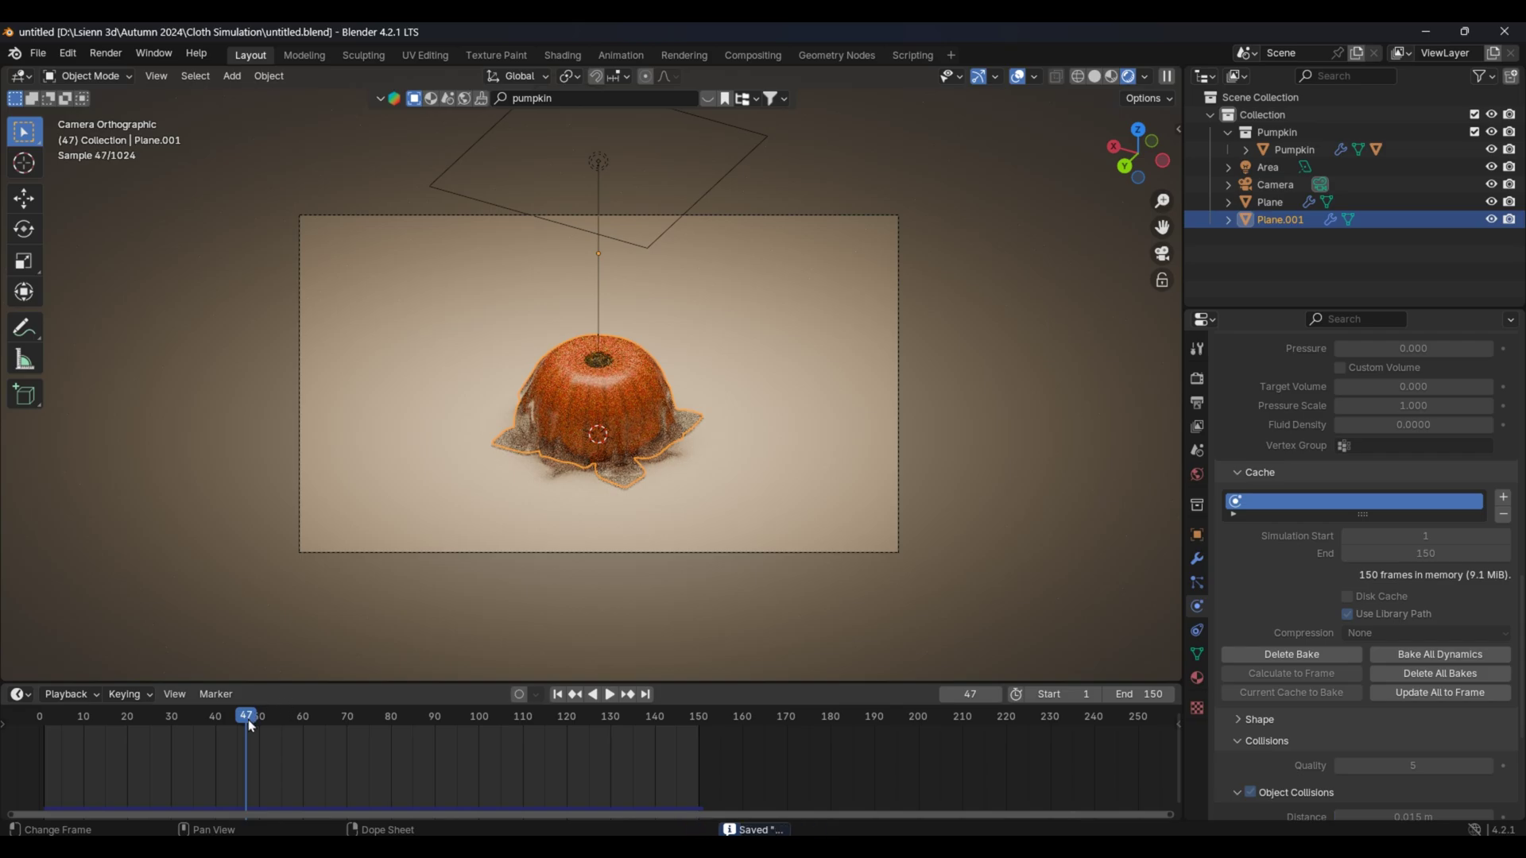
pyautogui.moveTo(249, 725); pyautogui.dragTo(40, 723)
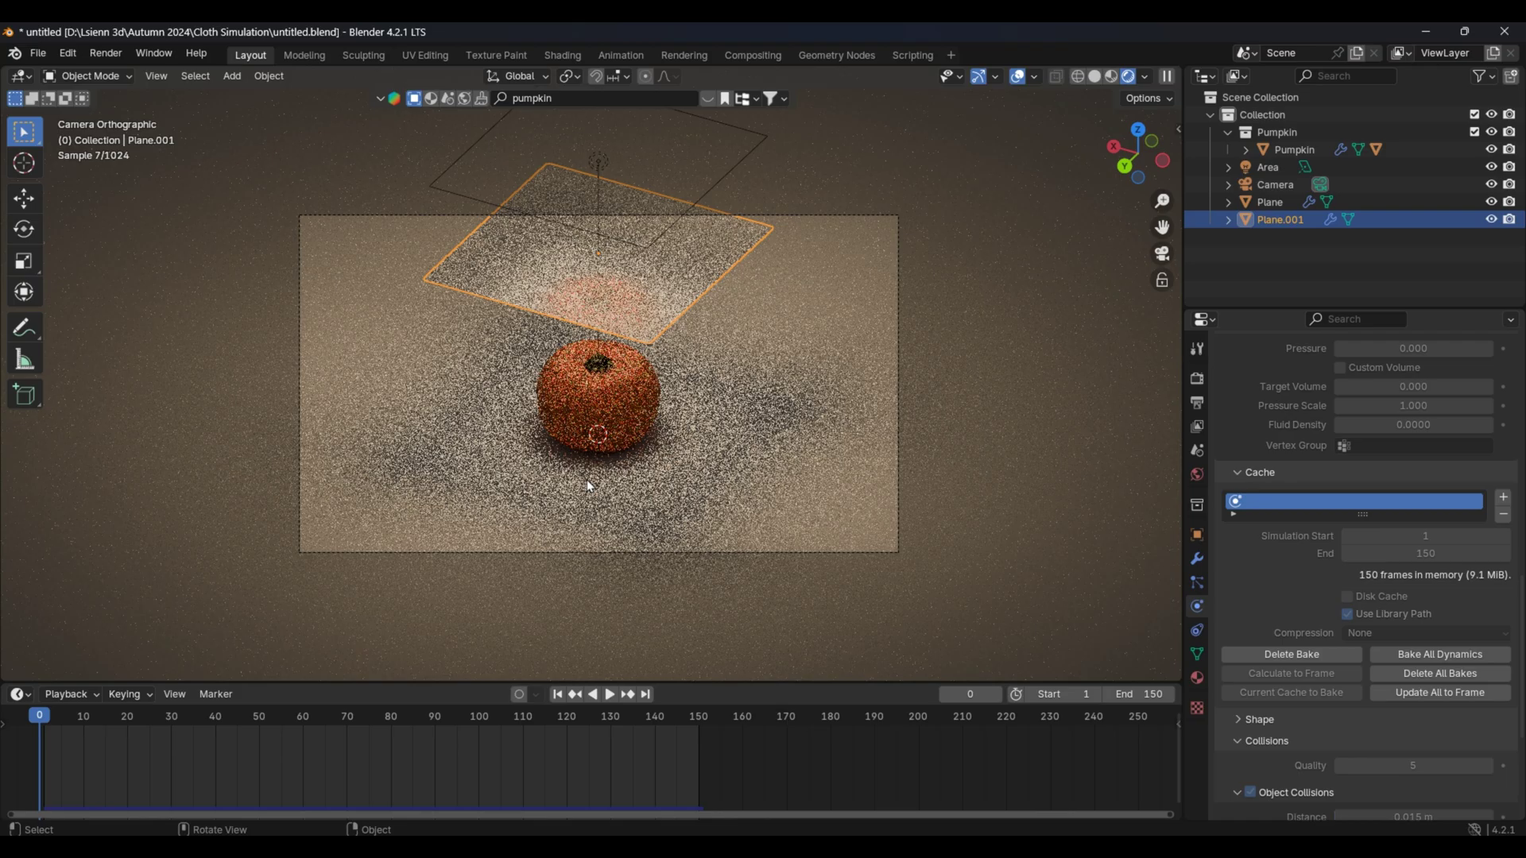
pyautogui.press('space')
pyautogui.scroll(2, 599, 474)
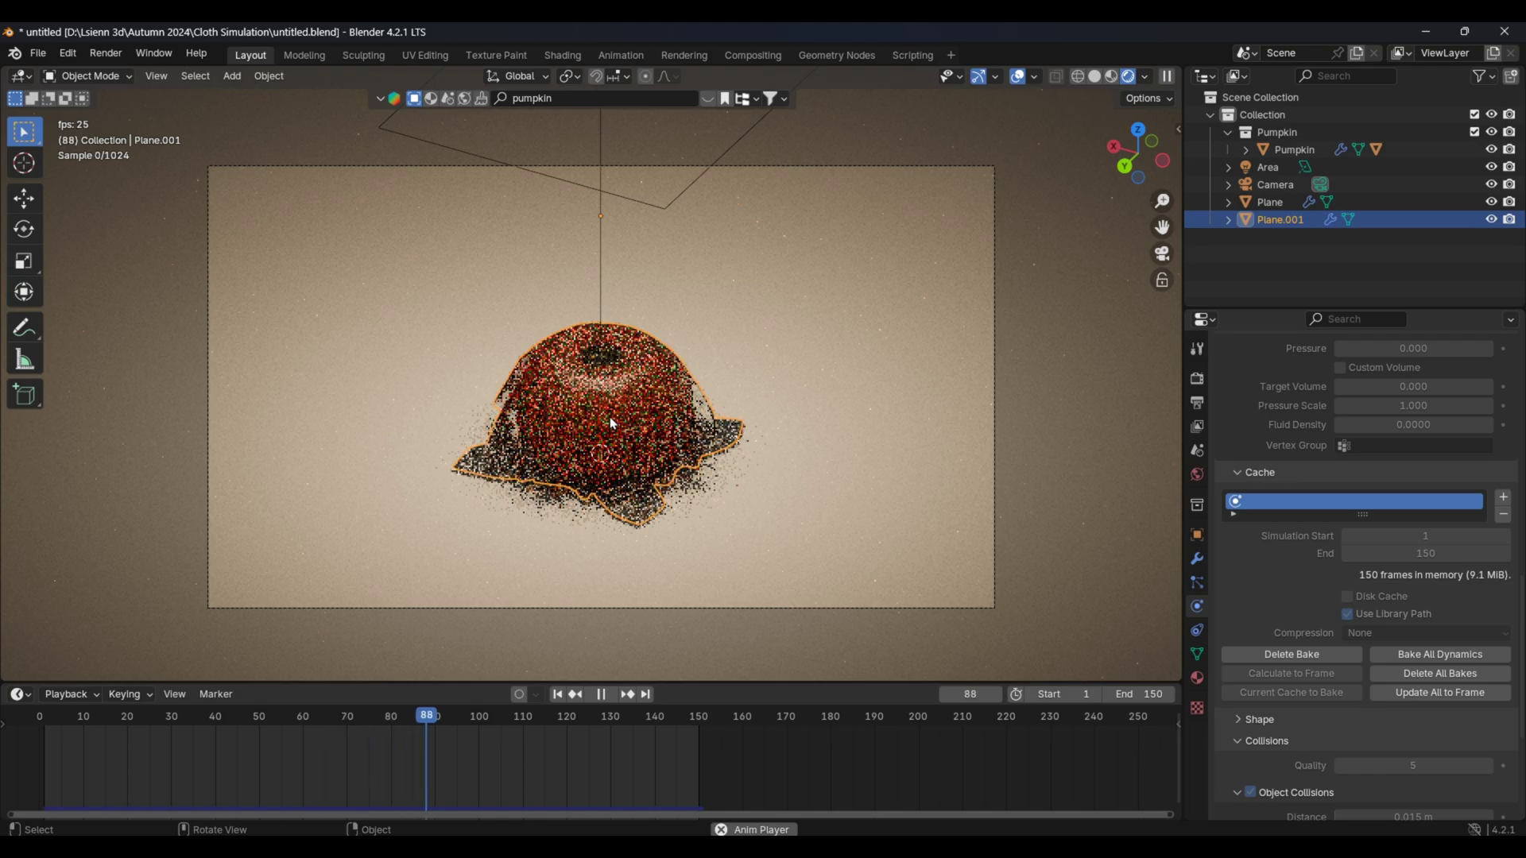
pyautogui.press('space')
pyautogui.hotkey('ctrl', 's')
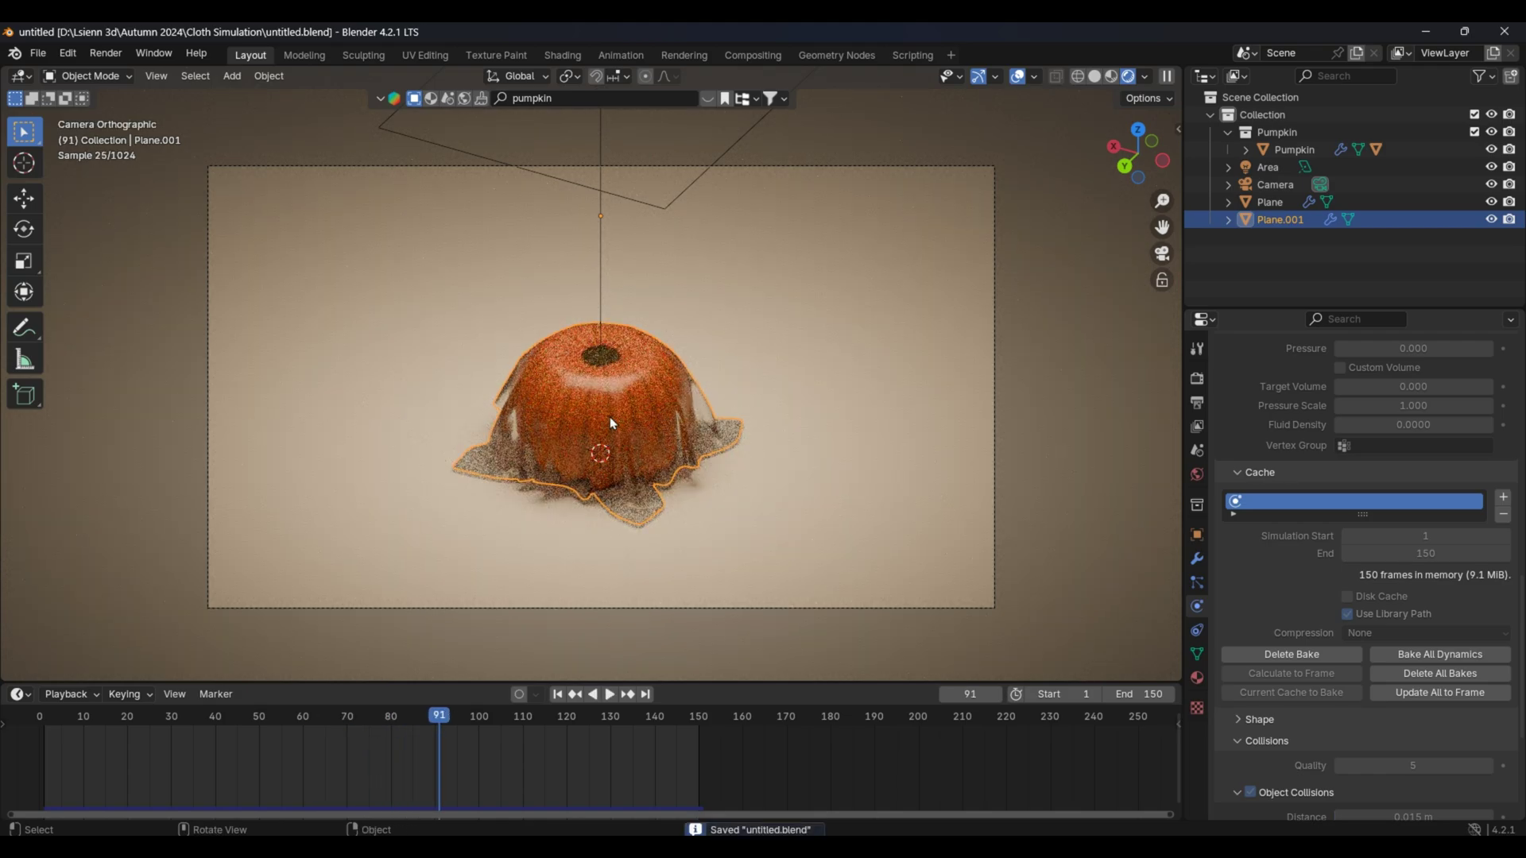
# - Lower render Max Samples from 4096 to 128 with Denoise kept on, and save
pyautogui.click(1198, 380)
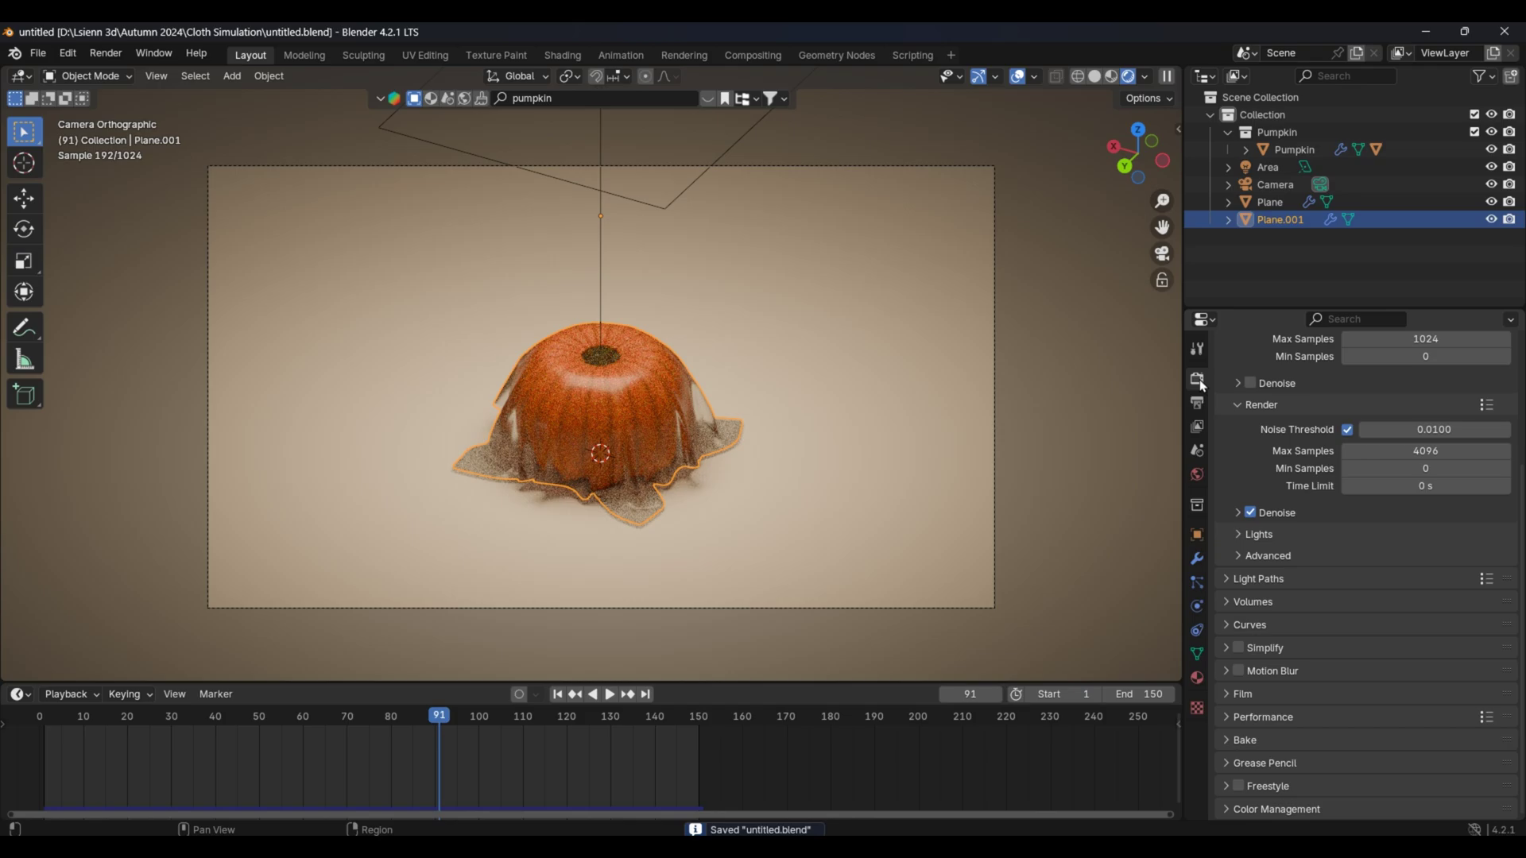
pyautogui.scroll(4, 1271, 450)
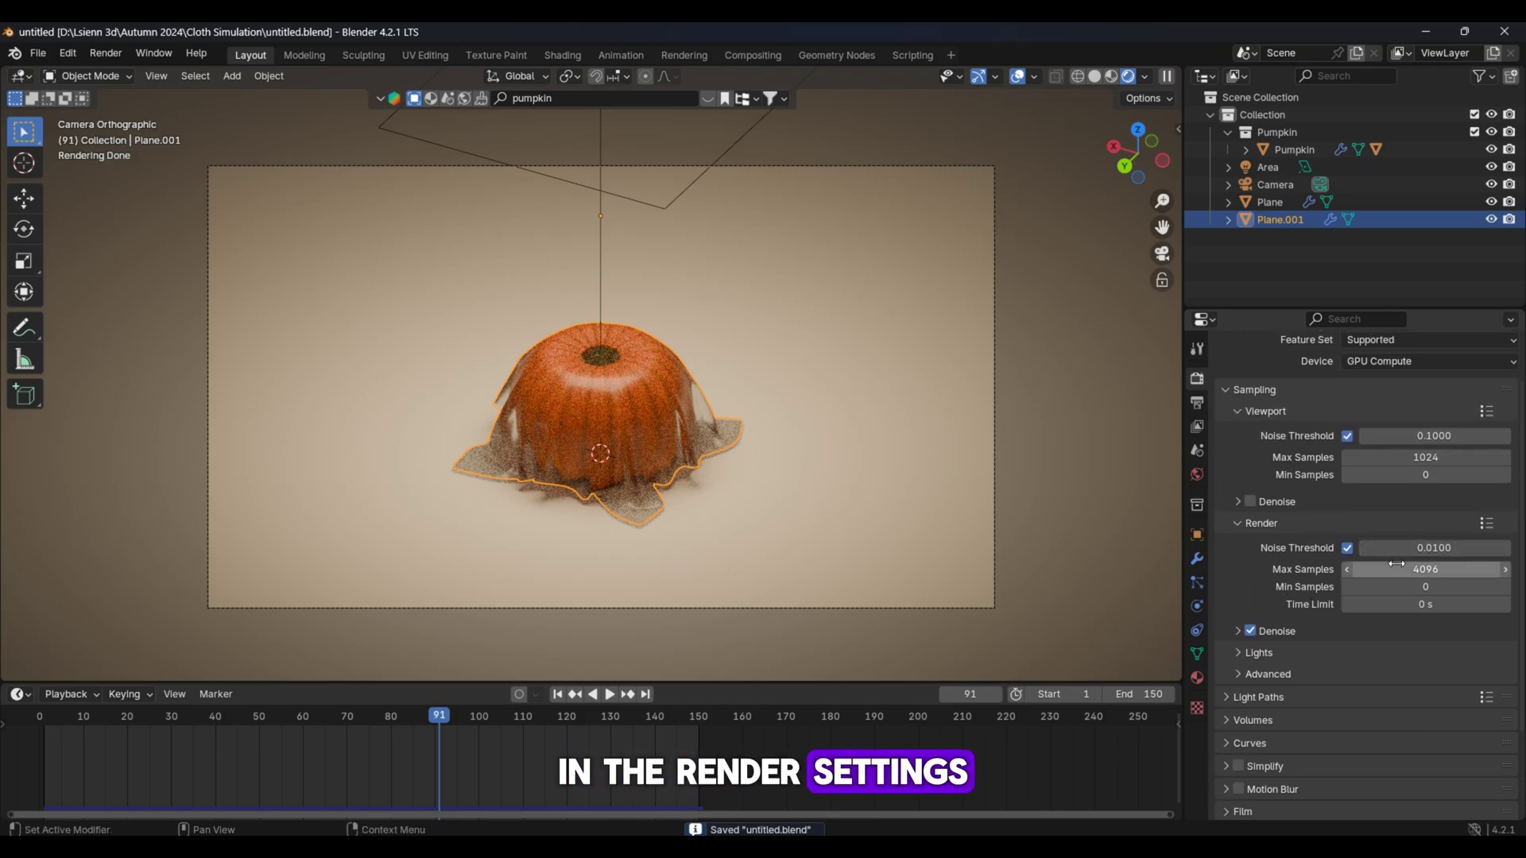
pyautogui.click(1398, 567)
pyautogui.write('128')
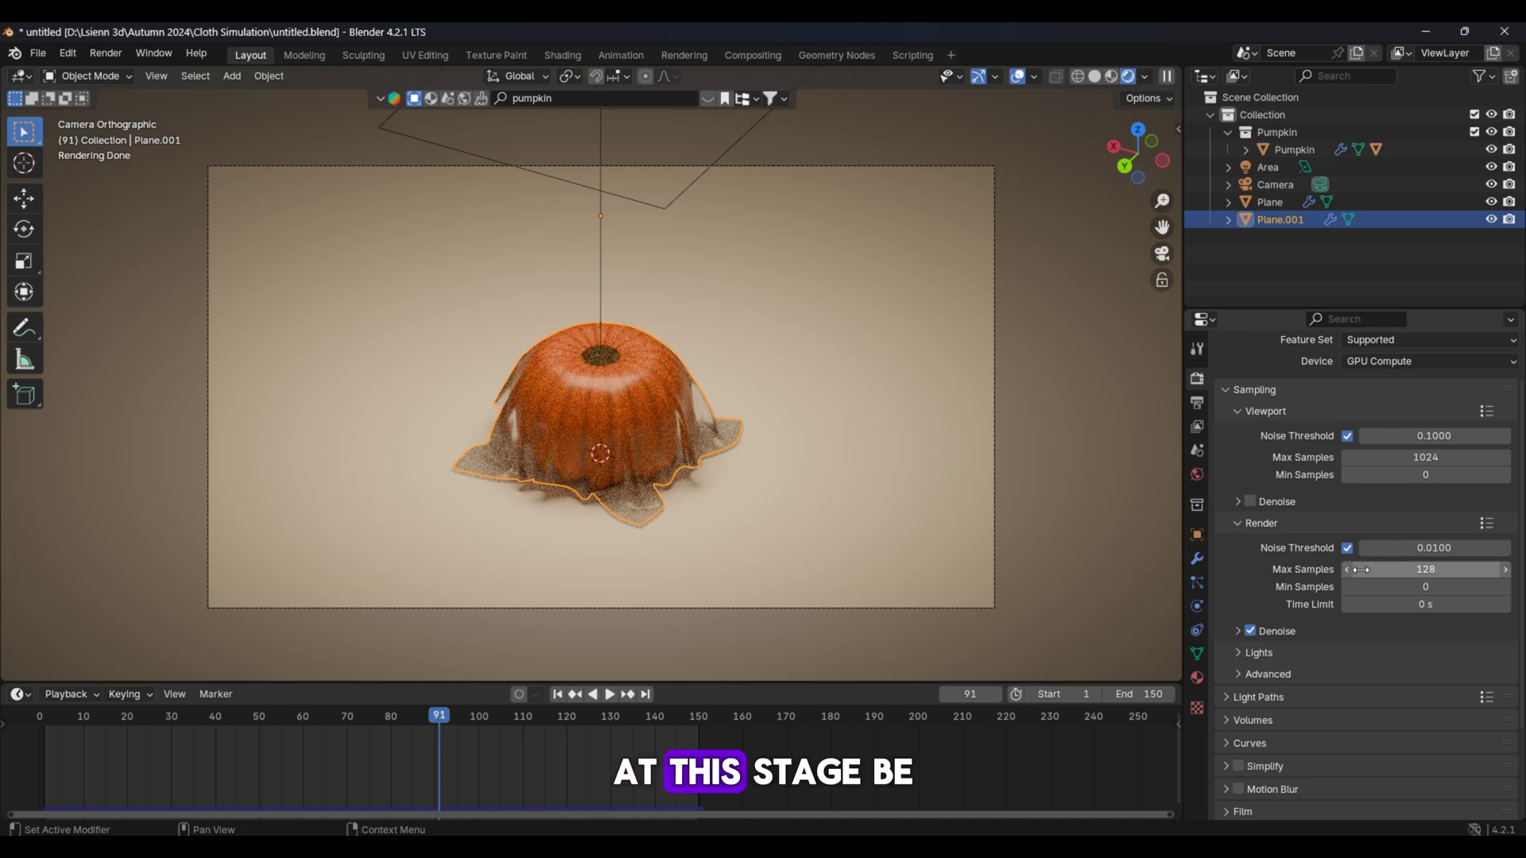
pyautogui.click(1202, 426)
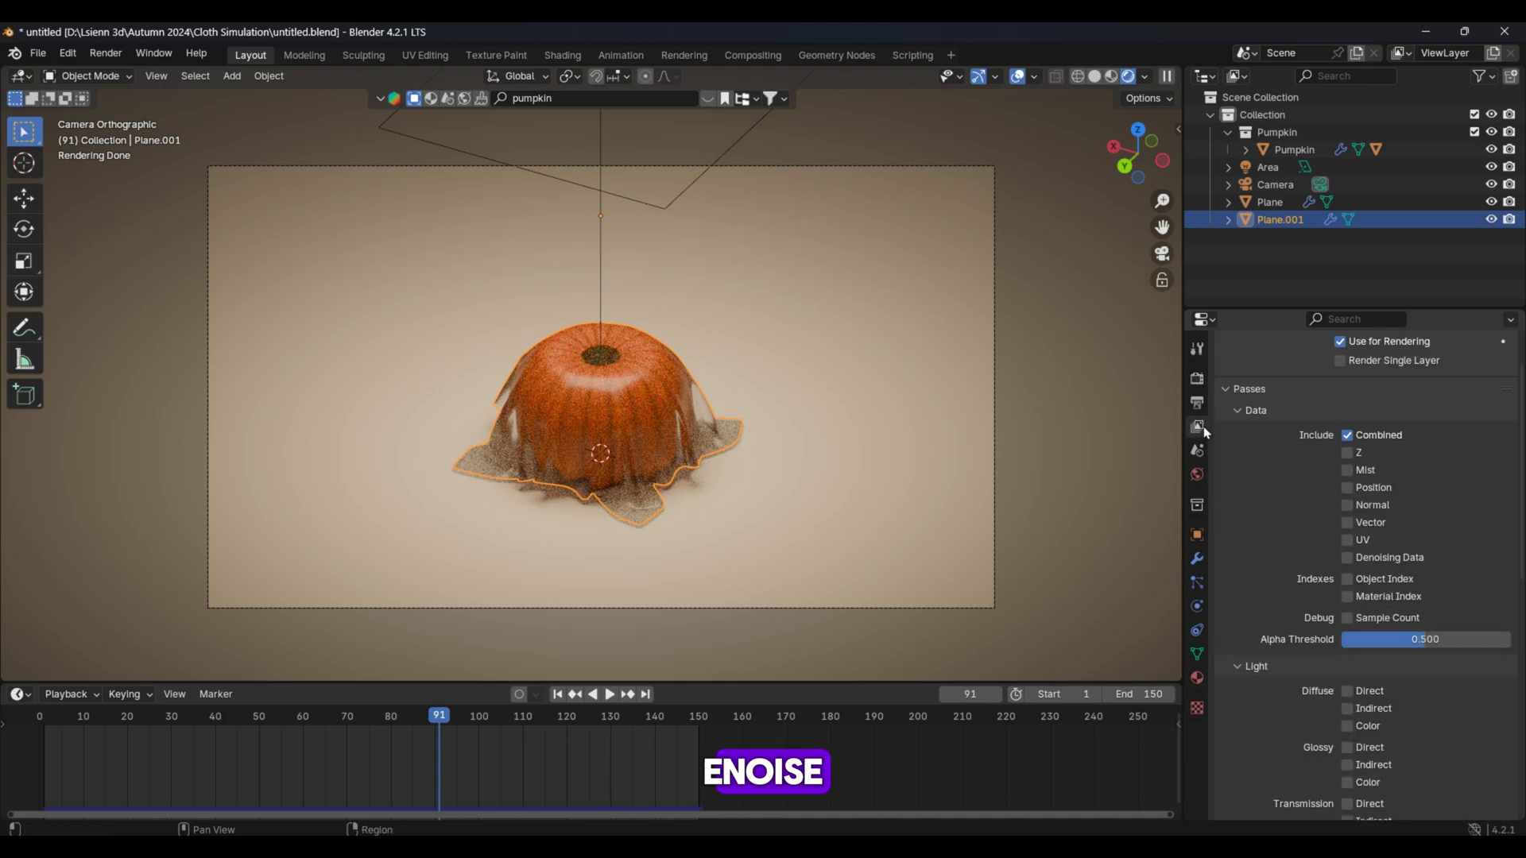
pyautogui.hotkey('ctrl', 's')
pyautogui.scroll(-15, 1280, 546)
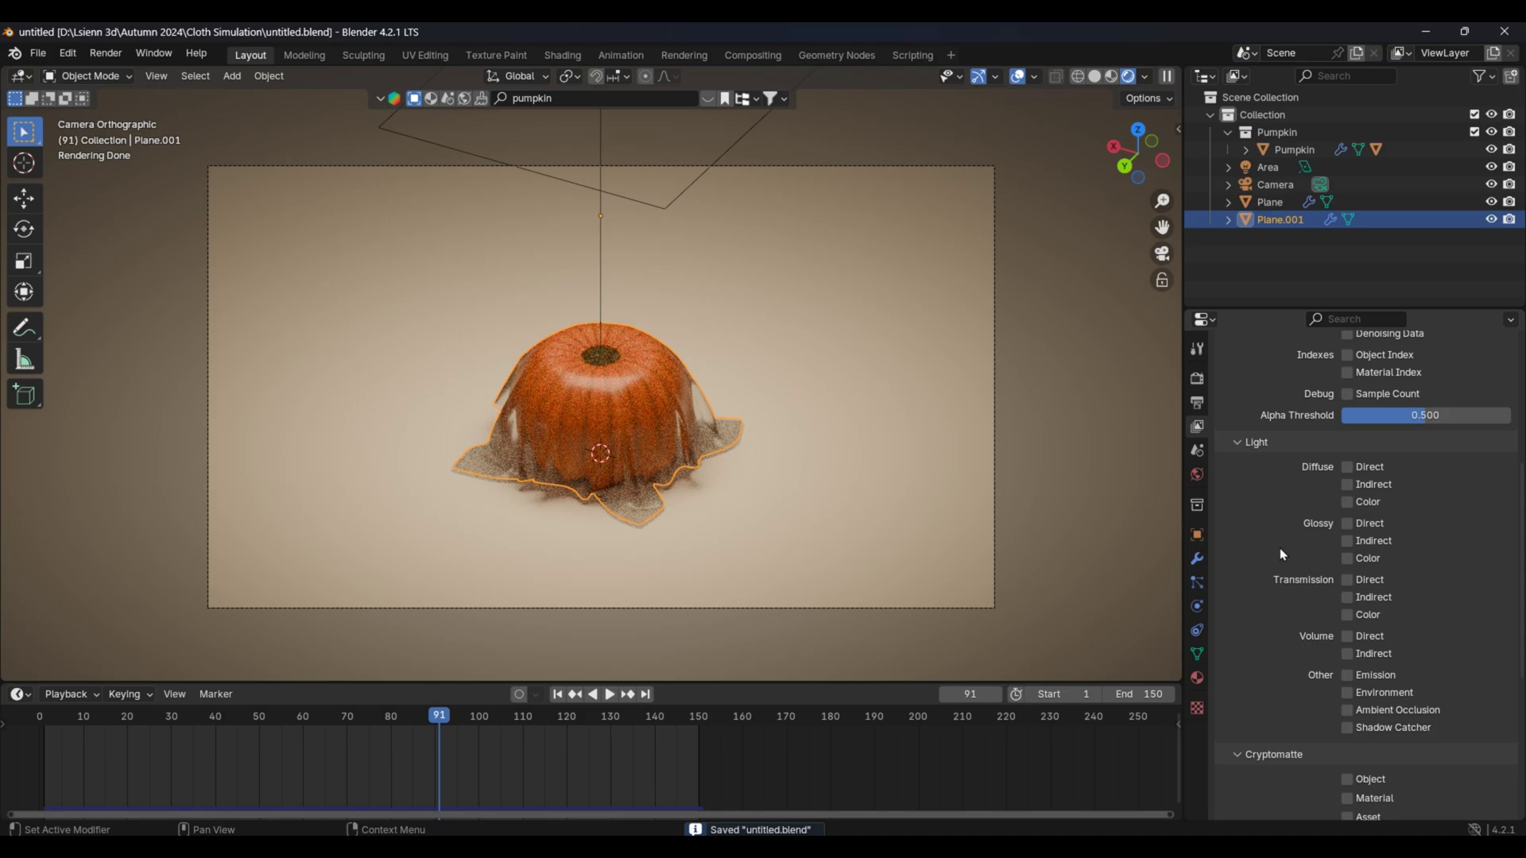
# - Set the output File Format to FFmpeg Video and the Frame Rate to 50 fps
pyautogui.click(1197, 403)
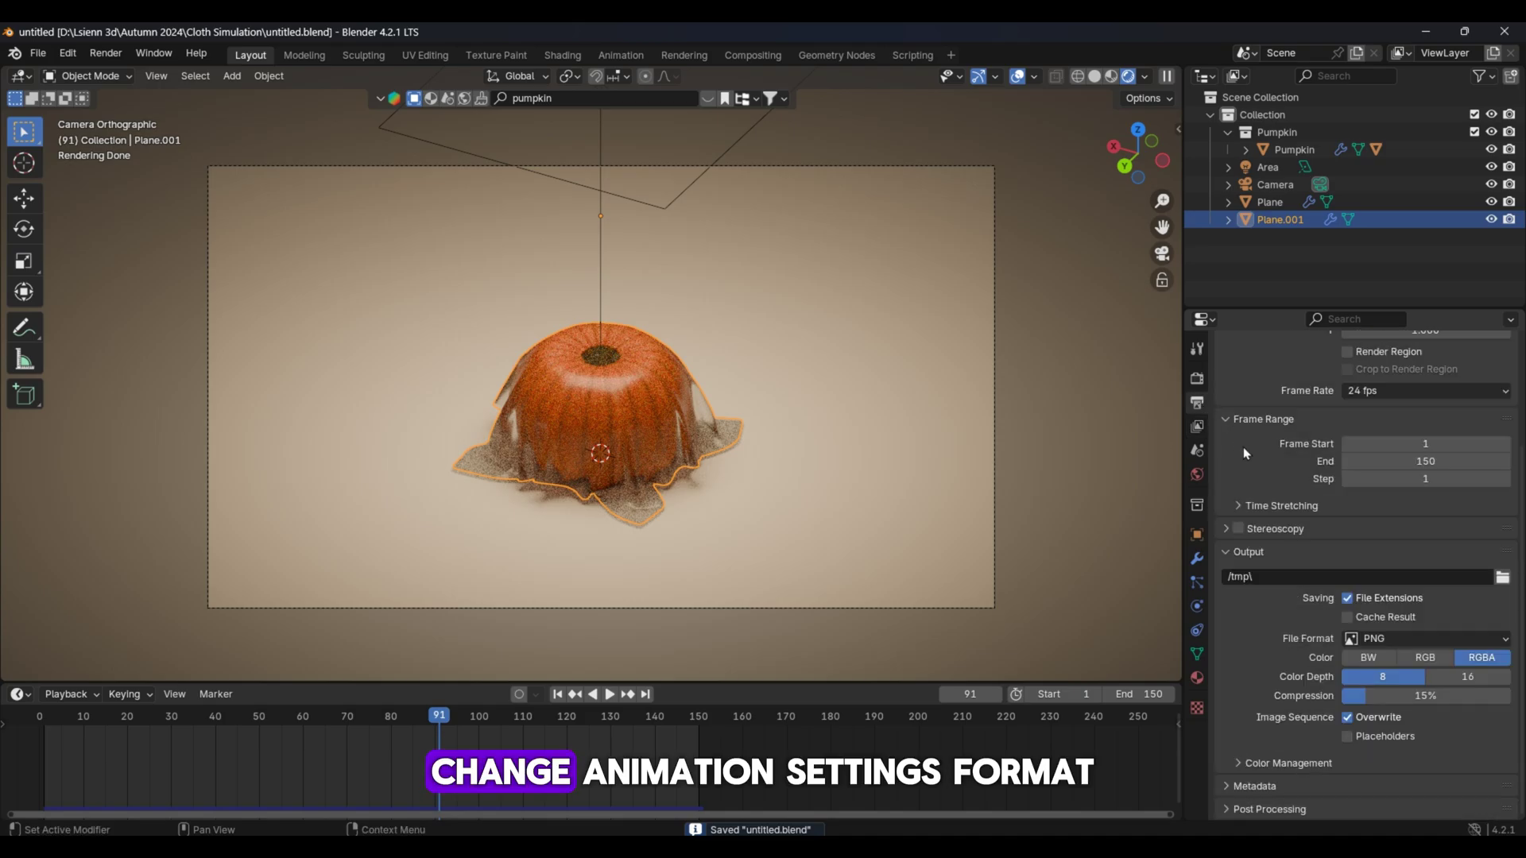
pyautogui.click(1439, 637)
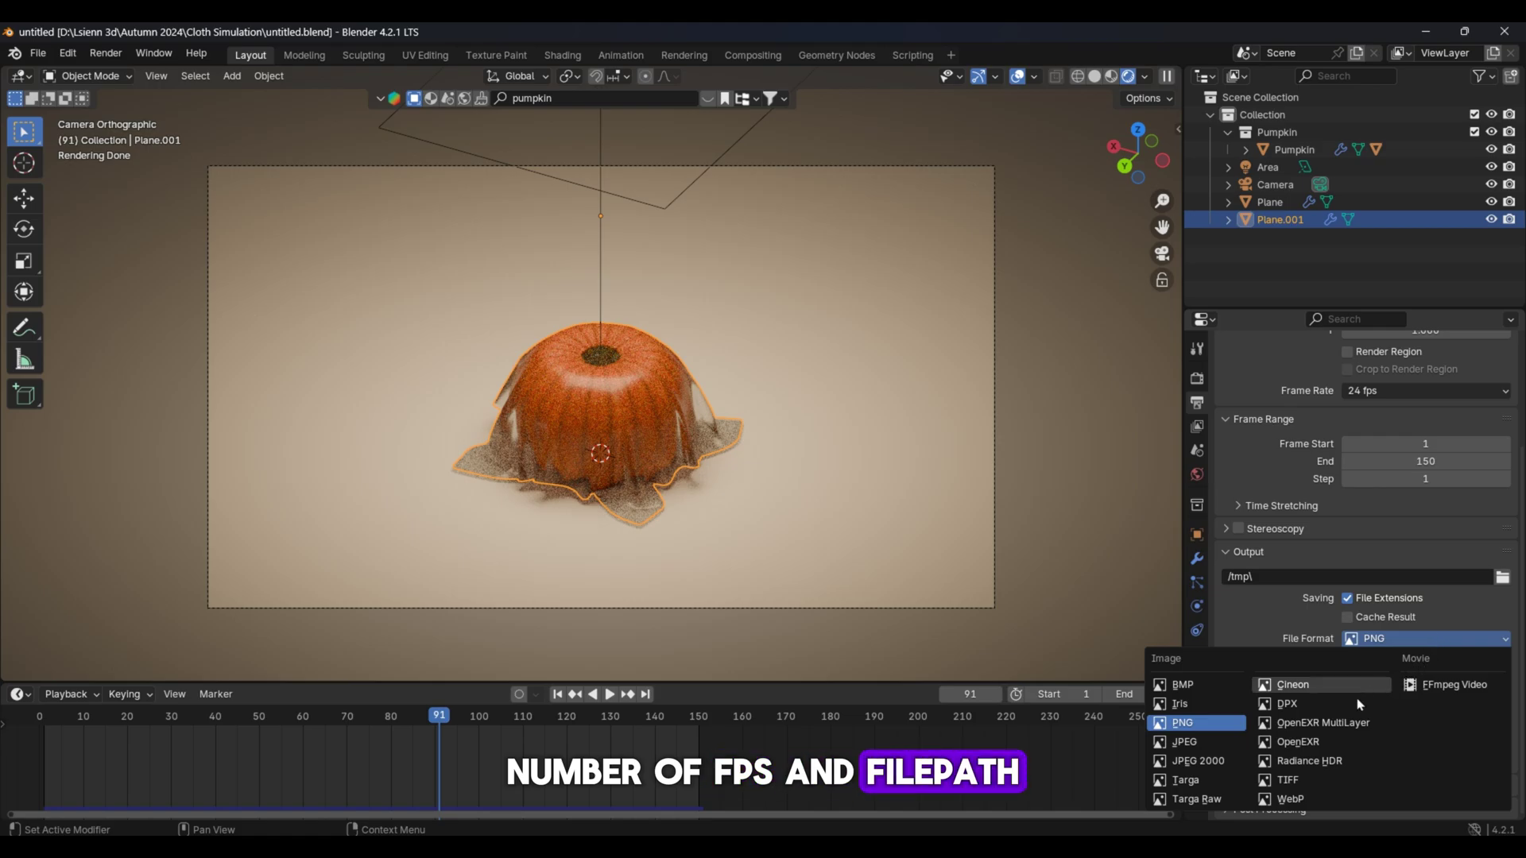
pyautogui.click(1448, 685)
pyautogui.scroll(2, 1421, 636)
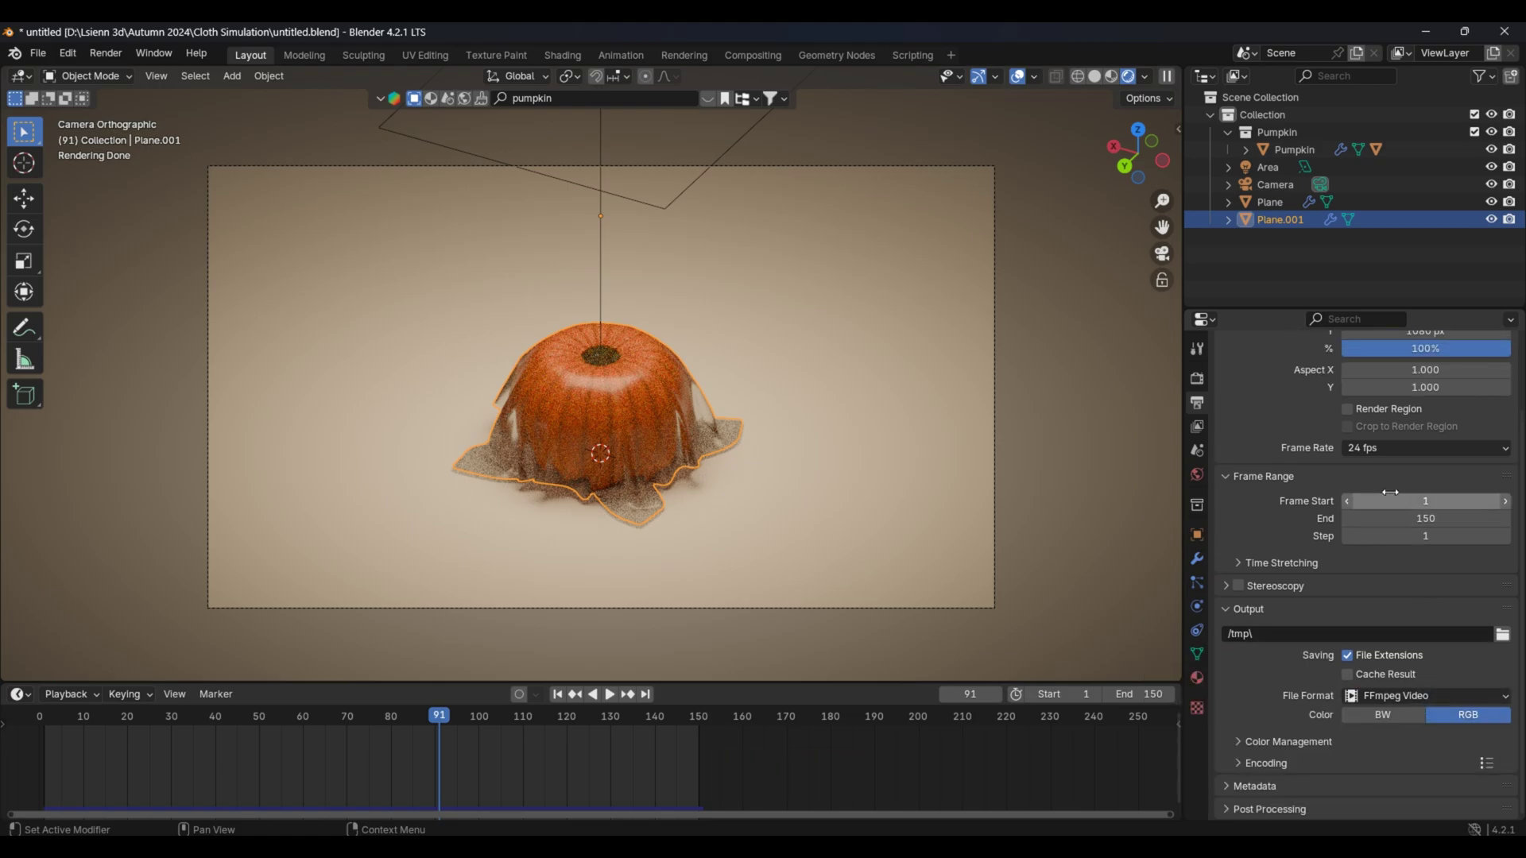
pyautogui.click(1388, 448)
pyautogui.click(1386, 556)
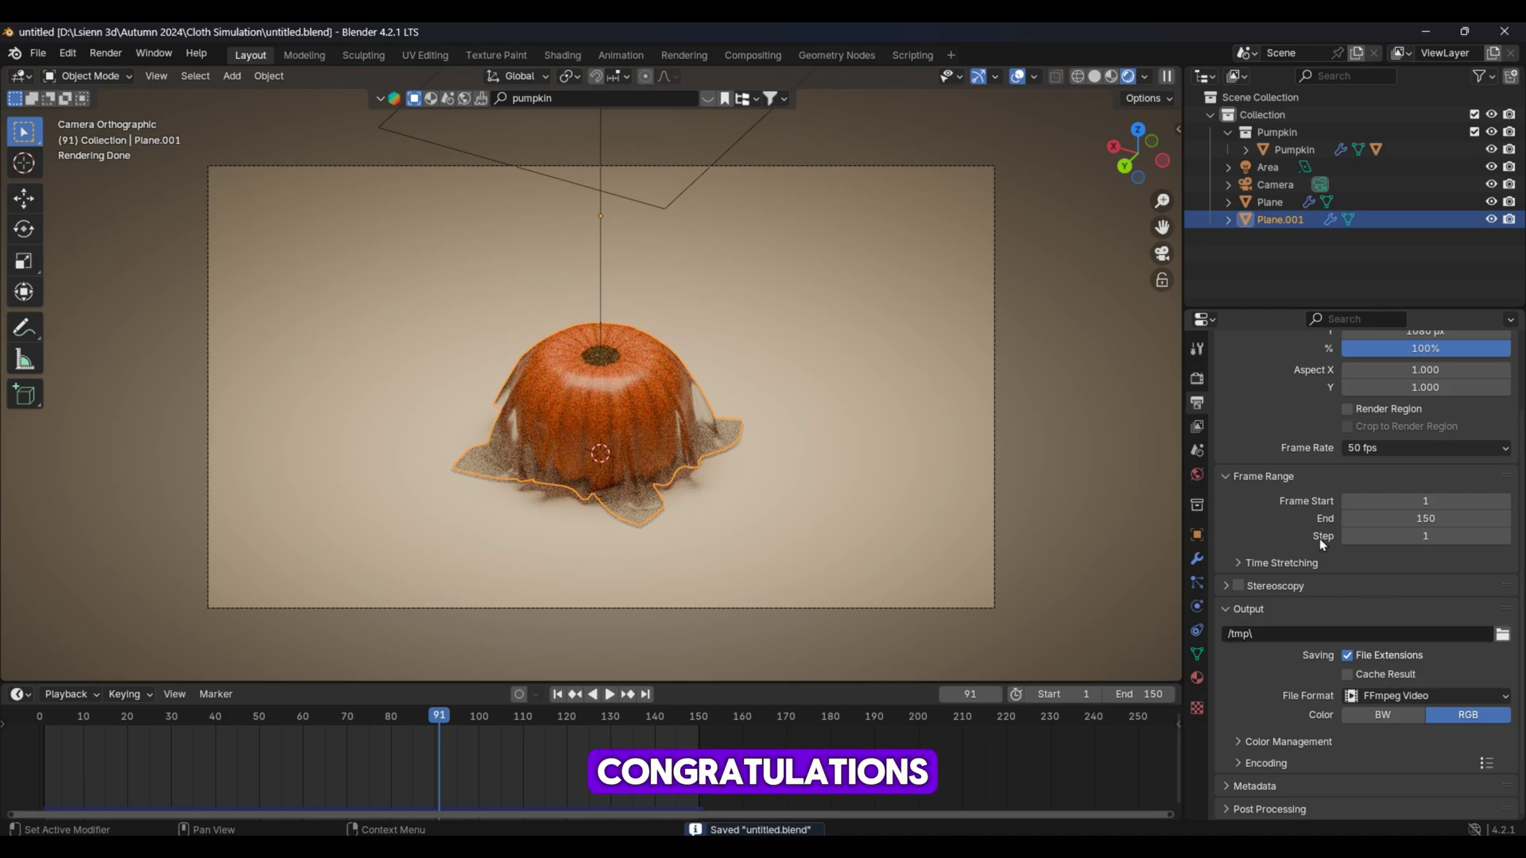
pyautogui.scroll(3, 1321, 540)
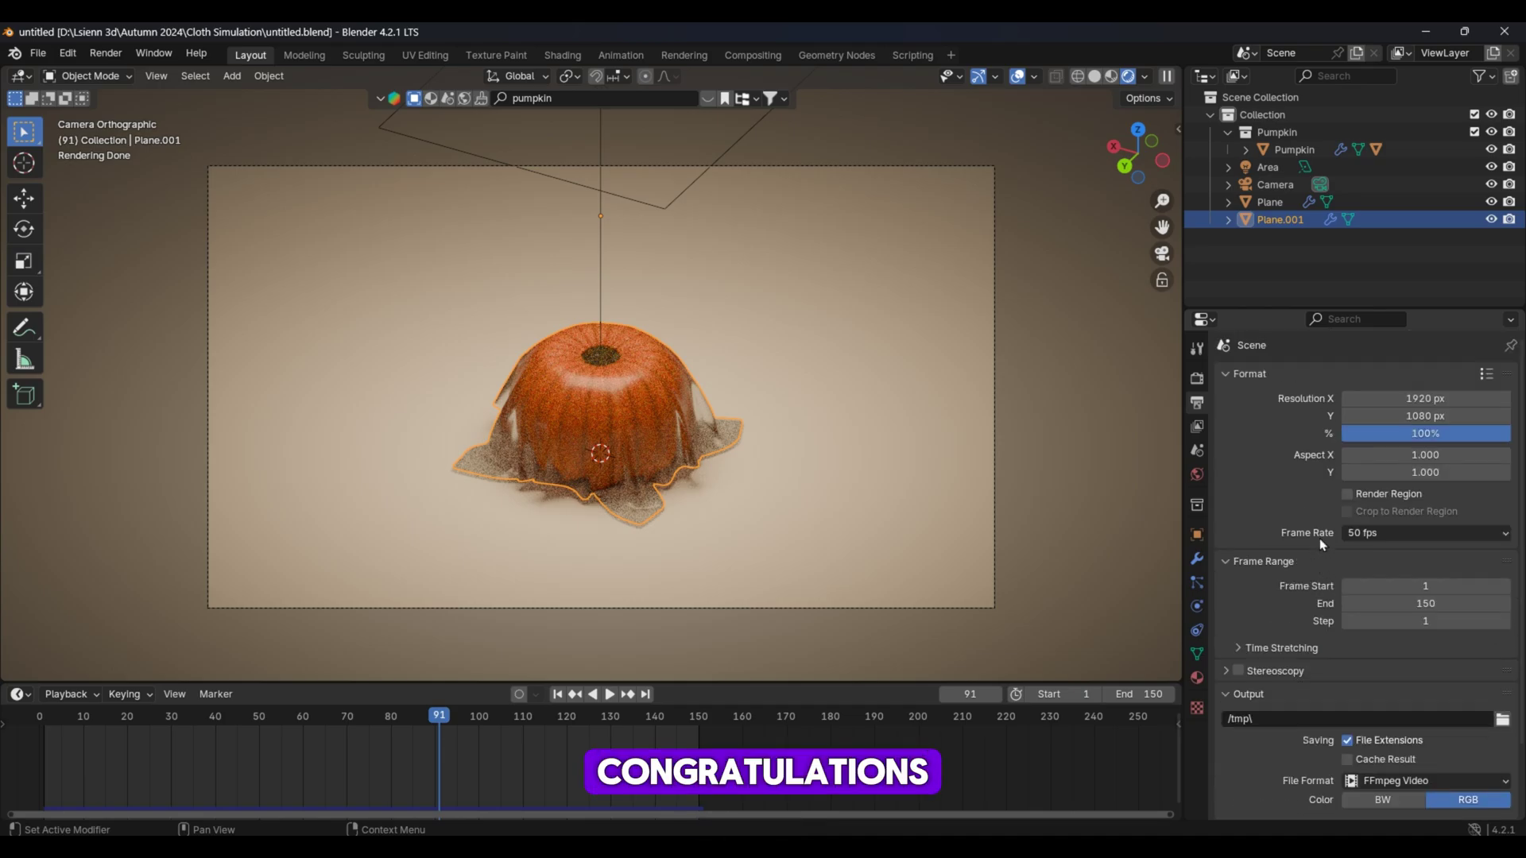
# - Recheck the render sampling settings, then open the top-bar Render menu
pyautogui.click(1198, 382)
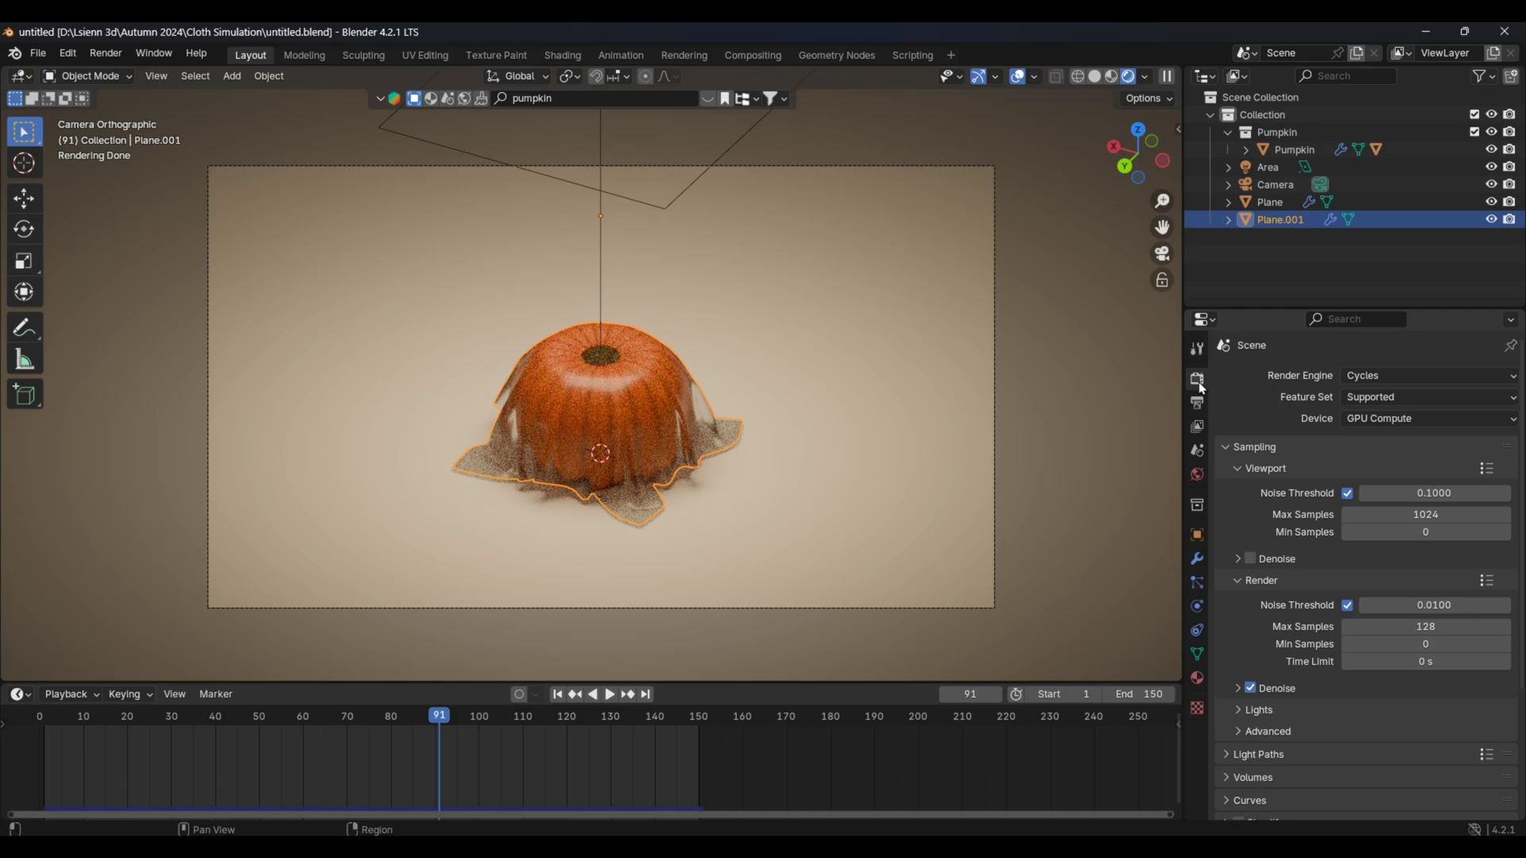
pyautogui.click(106, 53)
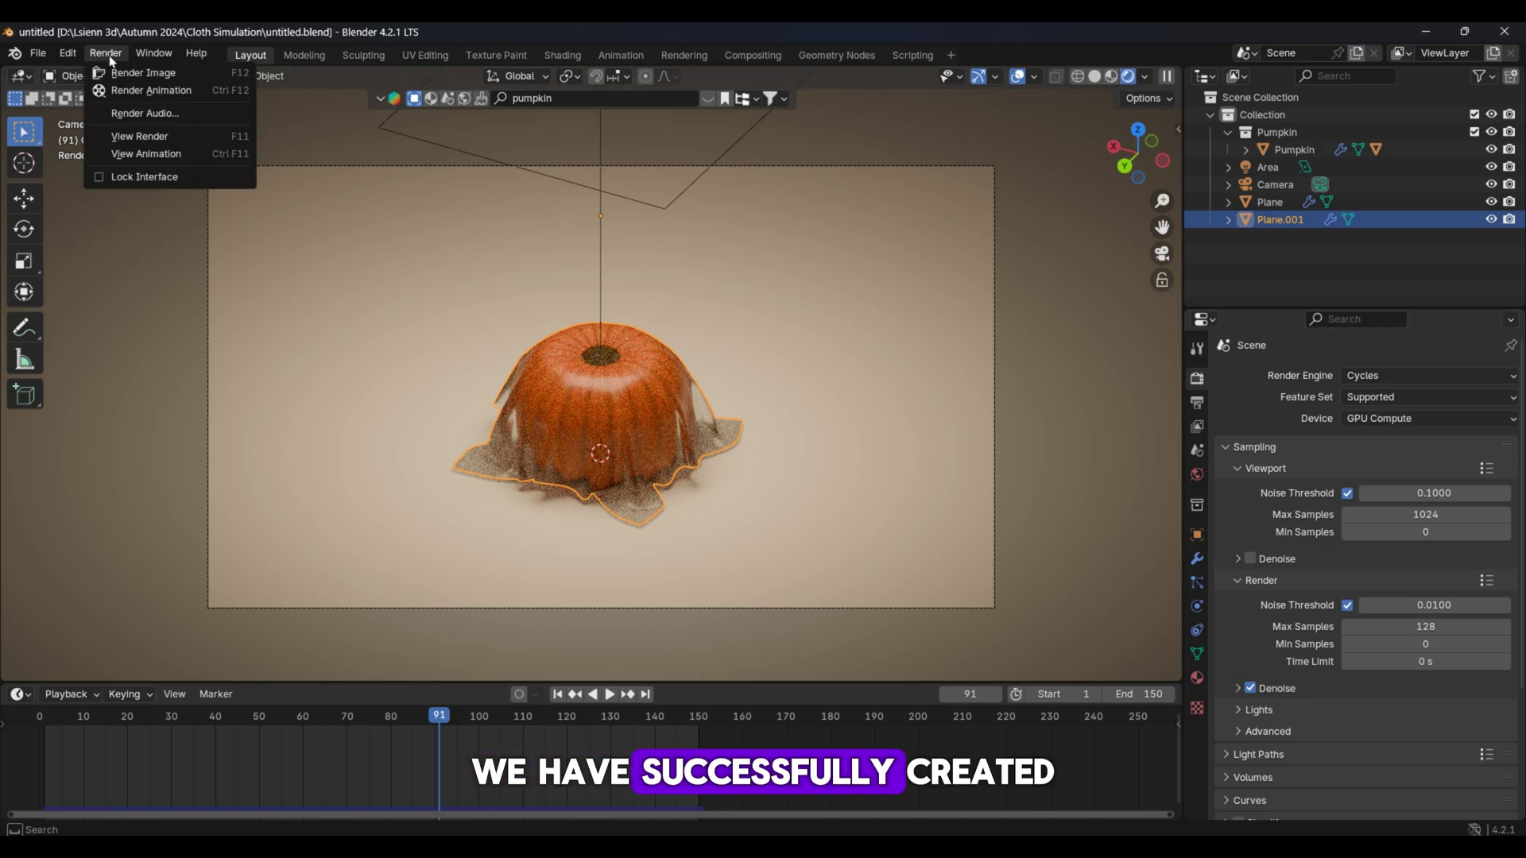